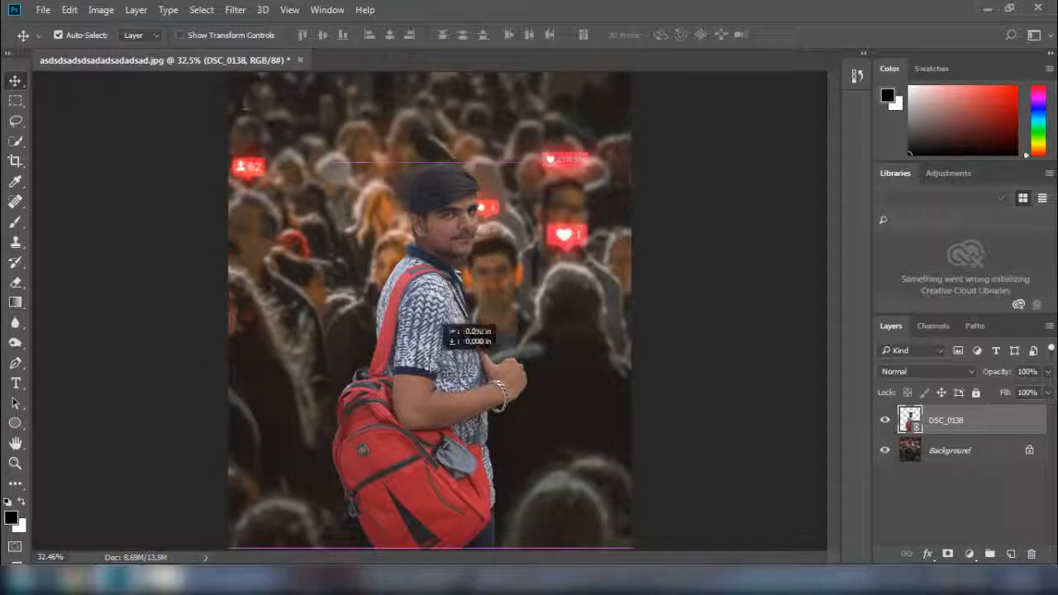
Step: Rasterize the DSC_0138 layer that holds the man with the red backpack
{"action": "right_click", "coordinate": [951, 422]}
{"action": "left_click", "coordinate": [700, 376]}
Step: Place the sadadsa image from the Editing folder as a linked layer at its original size
{"action": "left_click", "coordinate": [43, 10]}
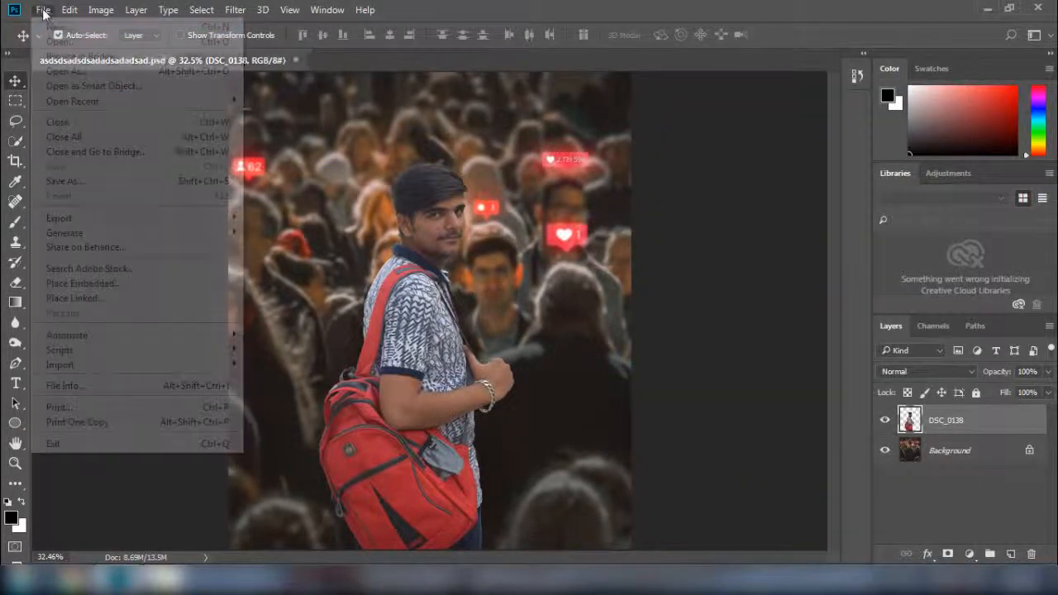
{"action": "left_click", "coordinate": [94, 300]}
{"action": "double_click", "coordinate": [456, 124]}
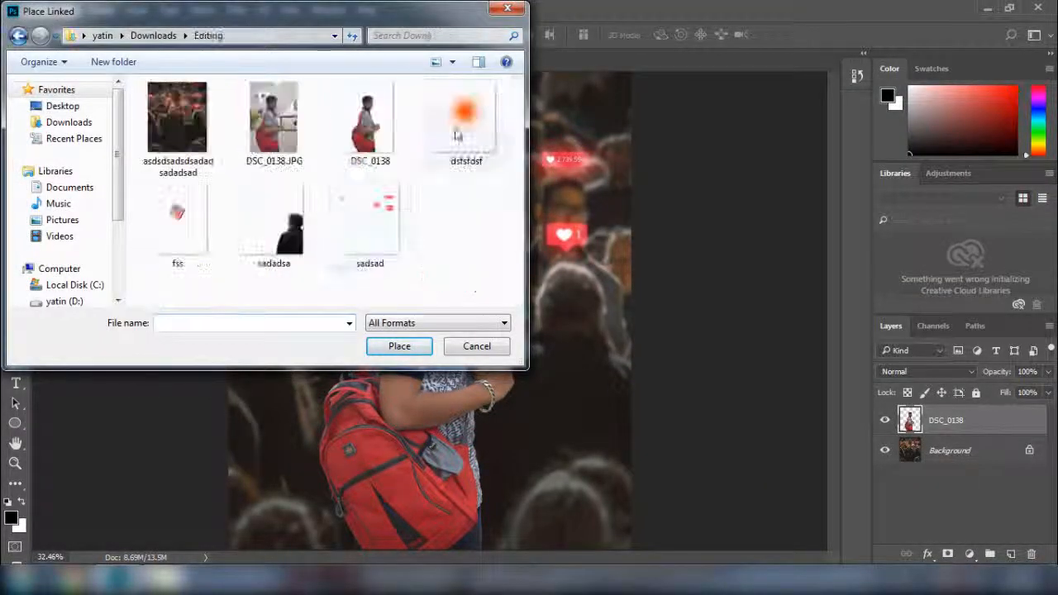
{"action": "left_click", "coordinate": [273, 216]}
{"action": "left_click", "coordinate": [400, 346]}
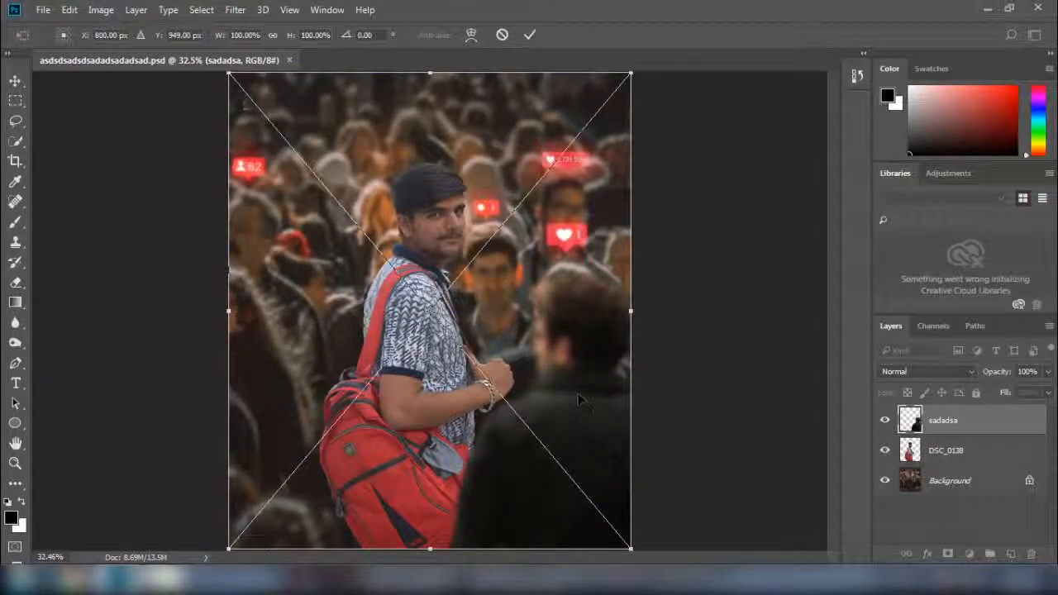
{"action": "mouse_move", "coordinate": [578, 396]}
{"action": "left_mouse_down"}
{"action": "mouse_move", "coordinate": [567, 398]}
{"action": "mouse_move", "coordinate": [576, 399]}
{"action": "left_mouse_up"}
{"action": "key", "text": "Return"}
Step: Shift the DSC_0138 man slightly lower in the composition, and rasterize the sadadsa layer
{"action": "left_click", "coordinate": [943, 451]}
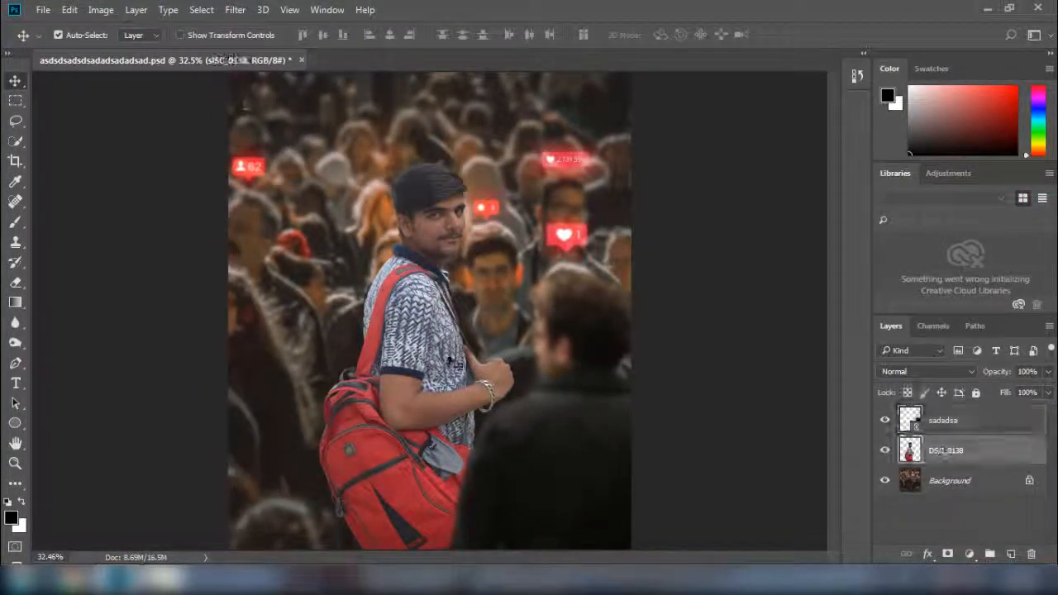
{"action": "left_click_drag", "start_coordinate": [439, 350], "coordinate": [438, 368]}
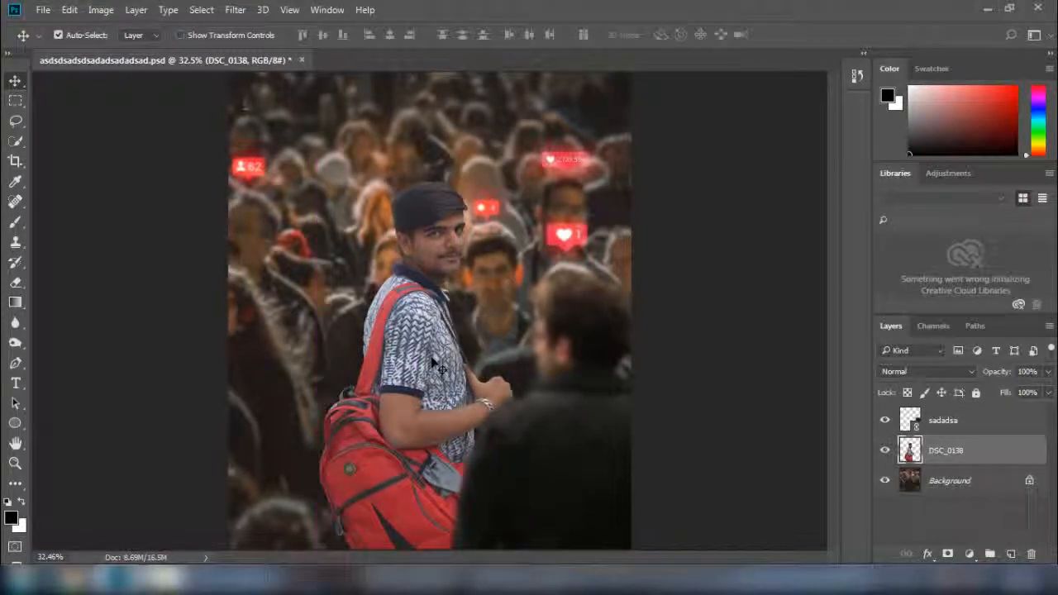
{"action": "left_click", "coordinate": [968, 426]}
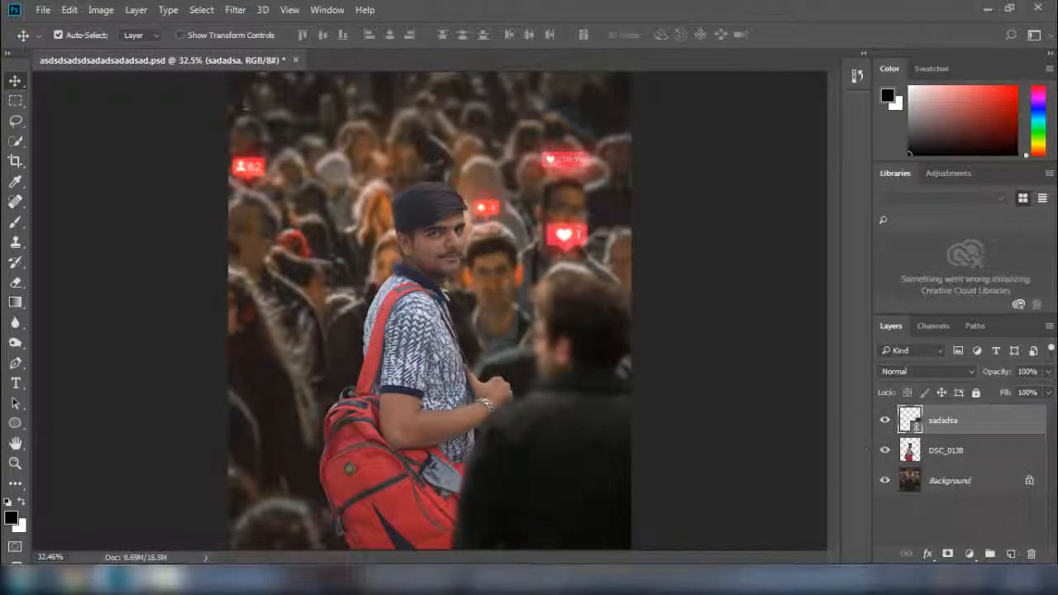
{"action": "right_click", "coordinate": [963, 431]}
{"action": "left_click", "coordinate": [715, 374]}
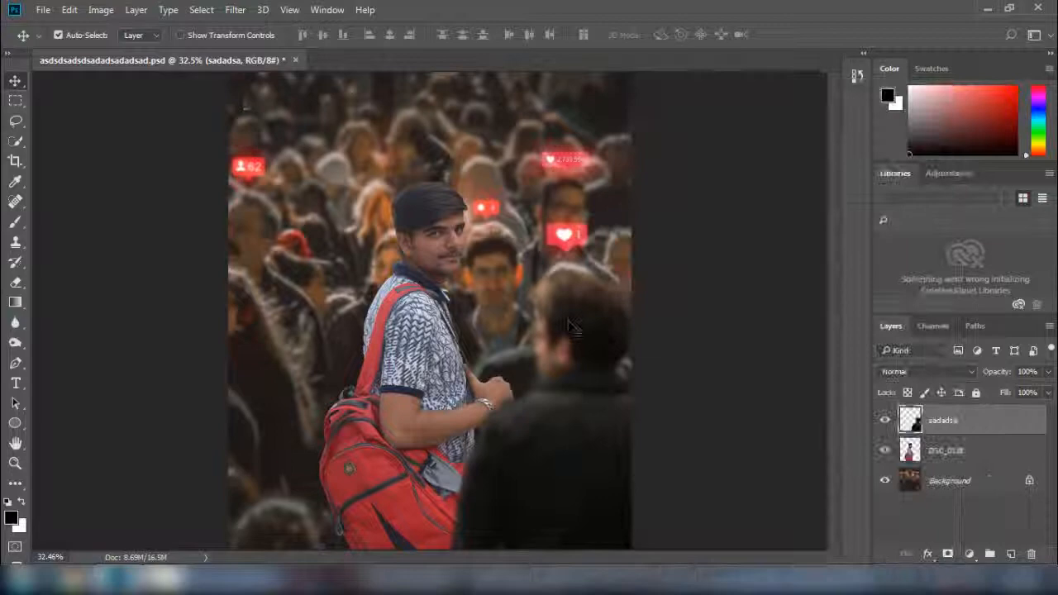
Step: Place the sadsad image with the like notification icons as a linked layer
{"action": "left_click", "coordinate": [42, 9]}
{"action": "left_click", "coordinate": [75, 298]}
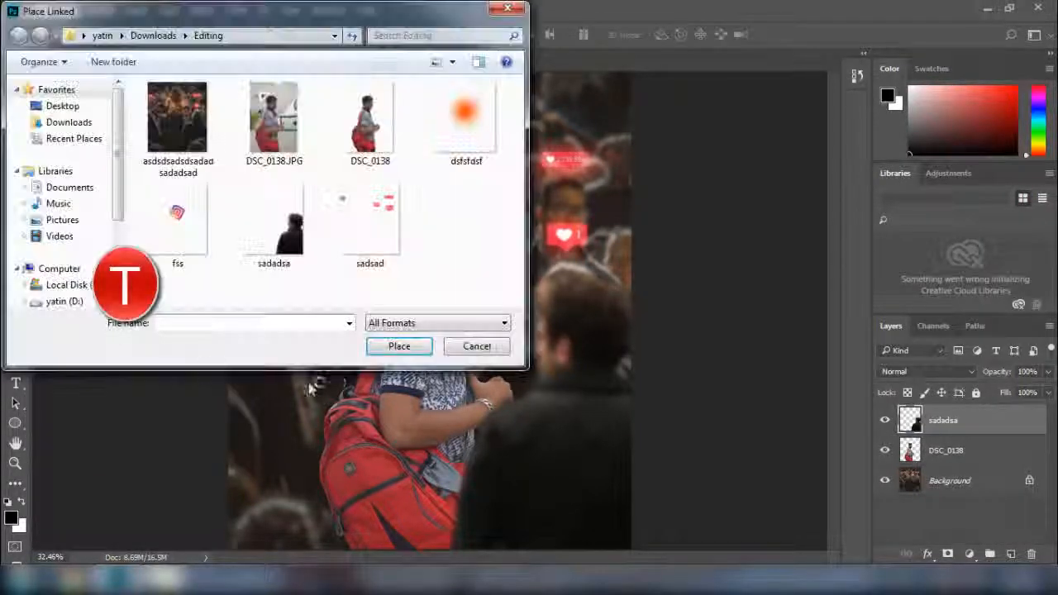
{"action": "left_click", "coordinate": [385, 244]}
{"action": "left_click", "coordinate": [400, 346]}
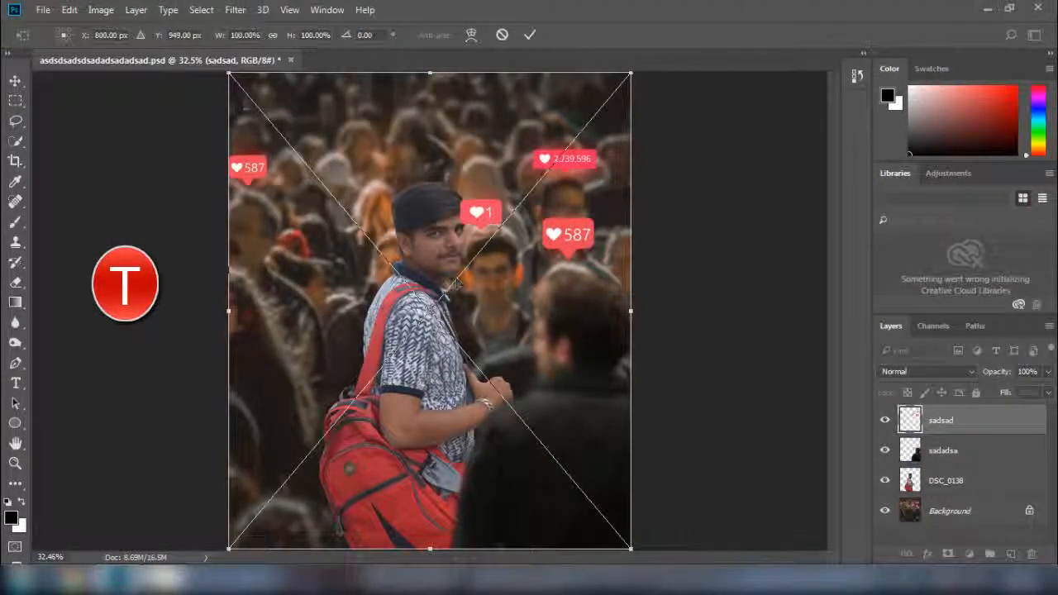
Step: Scale the placed notification icons to about 51.5% and position them over the crowd above the man's head
{"action": "mouse_move", "coordinate": [567, 216]}
{"action": "left_mouse_down"}
{"action": "mouse_move", "coordinate": [572, 168]}
{"action": "mouse_move", "coordinate": [561, 166]}
{"action": "mouse_move", "coordinate": [559, 242]}
{"action": "mouse_move", "coordinate": [532, 268]}
{"action": "mouse_move", "coordinate": [547, 308]}
{"action": "mouse_move", "coordinate": [583, 264]}
{"action": "mouse_move", "coordinate": [582, 231]}
{"action": "left_mouse_up"}
{"action": "left_click_drag", "start_coordinate": [247, 91], "coordinate": [300, 156]}
{"action": "left_click_drag", "start_coordinate": [445, 185], "coordinate": [398, 103]}
{"action": "mouse_move", "coordinate": [453, 139]}
{"action": "left_mouse_down"}
{"action": "mouse_move", "coordinate": [432, 119]}
{"action": "mouse_move", "coordinate": [460, 149]}
{"action": "left_mouse_up"}
{"action": "left_click_drag", "start_coordinate": [259, 83], "coordinate": [301, 132]}
{"action": "left_click_drag", "start_coordinate": [450, 203], "coordinate": [464, 139]}
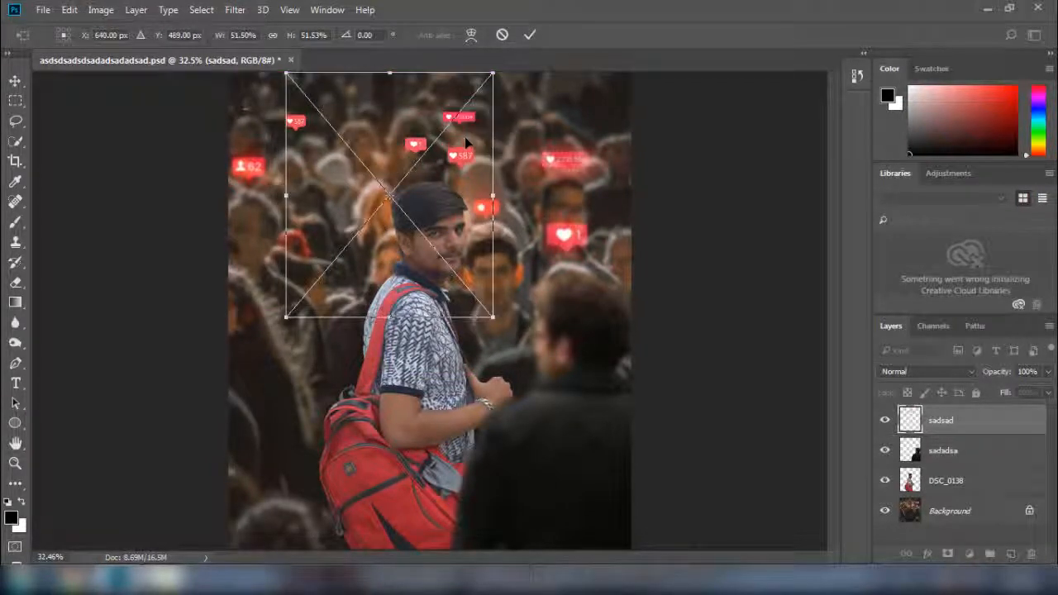
{"action": "key", "text": "Return"}
Step: Apply a slight Gaussian Blur to the sadsad layer so the notification icons blend with the crowd
{"action": "left_click", "coordinate": [235, 9]}
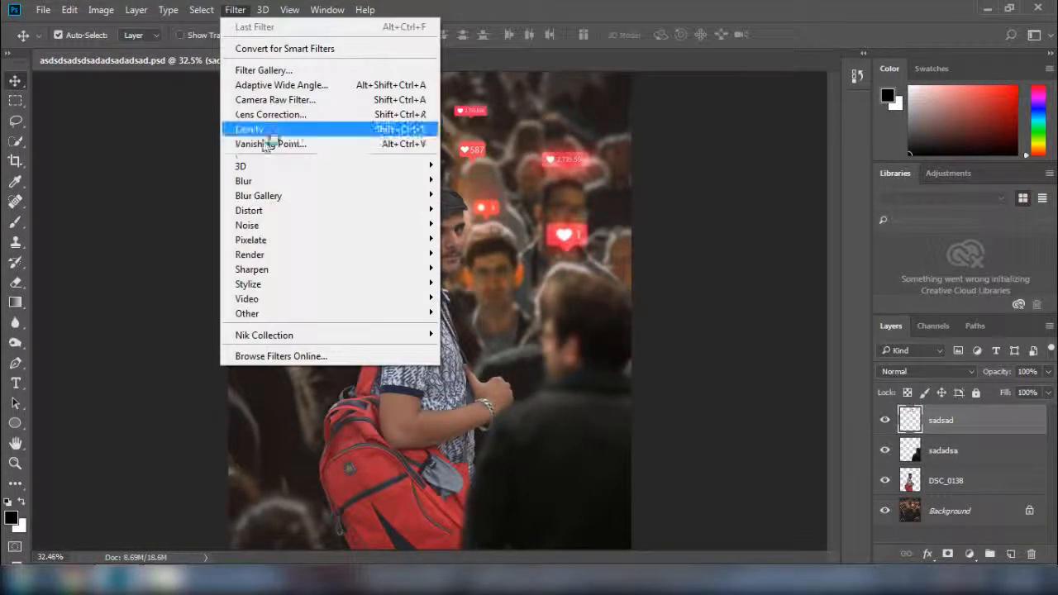
{"action": "mouse_move", "coordinate": [285, 184]}
{"action": "left_click", "coordinate": [482, 239]}
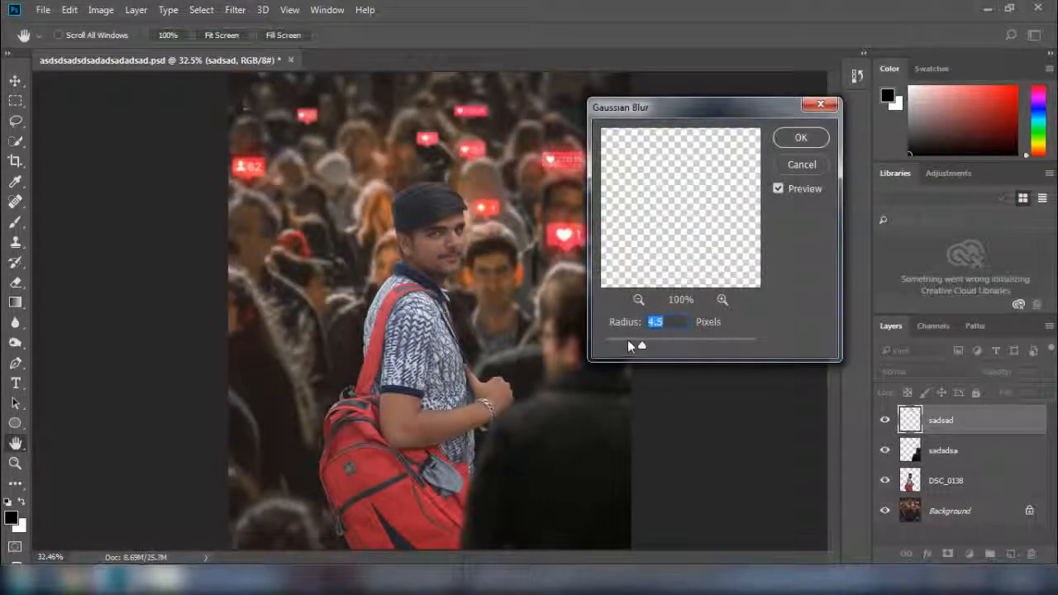
{"action": "left_click_drag", "start_coordinate": [624, 343], "coordinate": [624, 345]}
{"action": "left_click", "coordinate": [806, 140]}
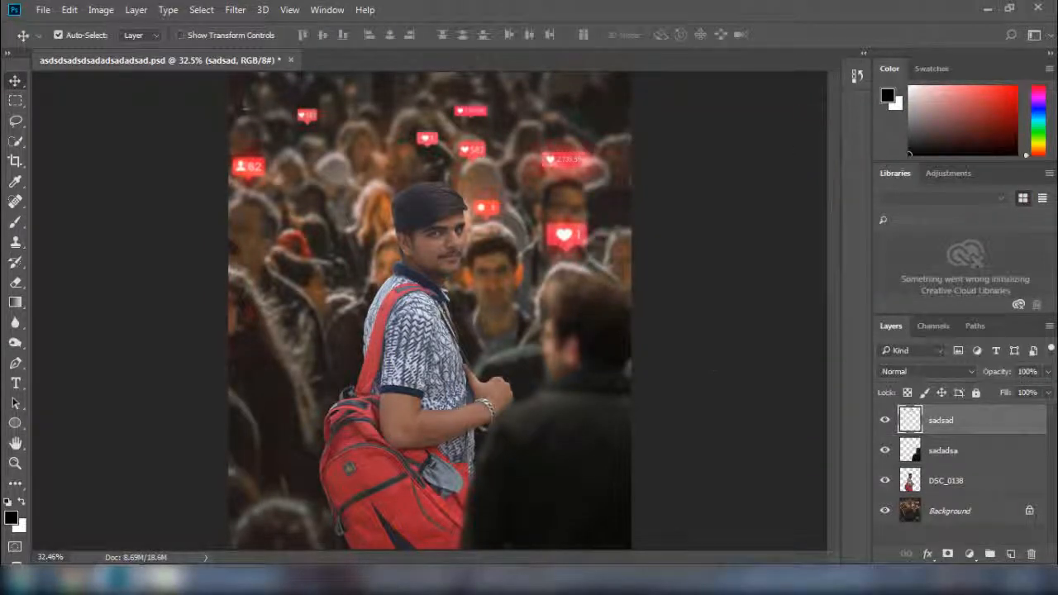
Step: Place the fss image with the Instagram logo as a linked layer
{"action": "left_click", "coordinate": [38, 11]}
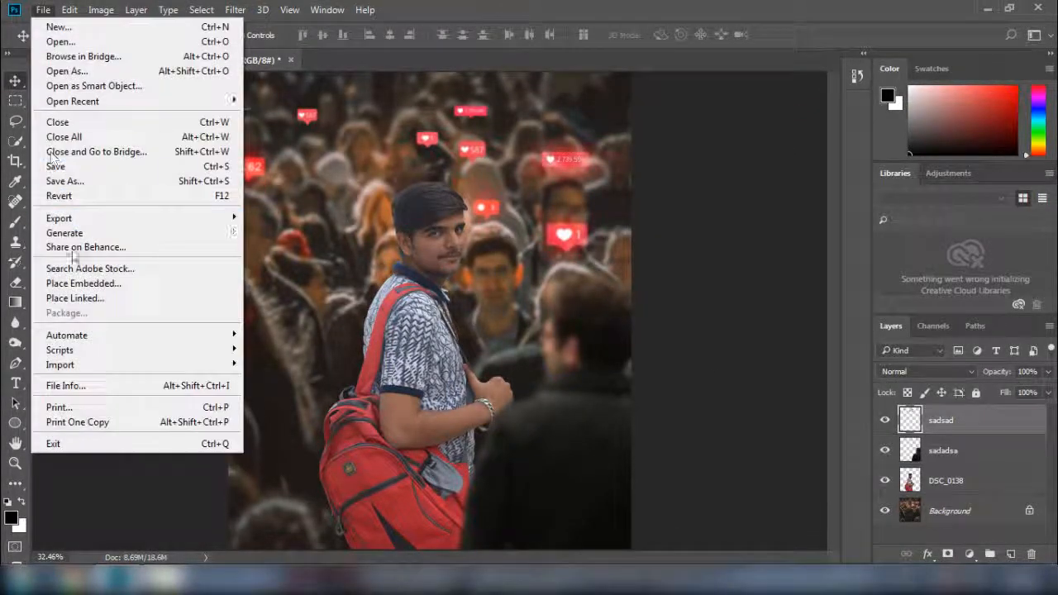
{"action": "left_click", "coordinate": [88, 300]}
{"action": "left_click", "coordinate": [177, 219]}
{"action": "left_click", "coordinate": [399, 346]}
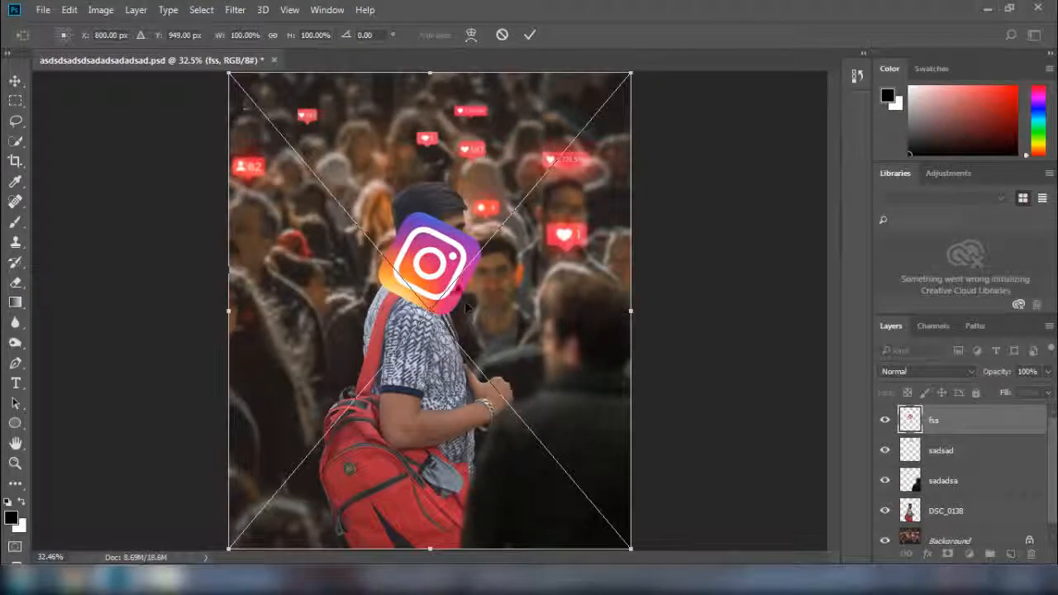
Step: Shrink the Instagram logo and position it over the crowd, just above and left of the man's head
{"action": "left_click_drag", "start_coordinate": [438, 259], "coordinate": [369, 189]}
{"action": "key", "text": "ctrl+minus"}
{"action": "left_click_drag", "start_coordinate": [512, 404], "coordinate": [450, 327]}
{"action": "key", "text": "Return"}
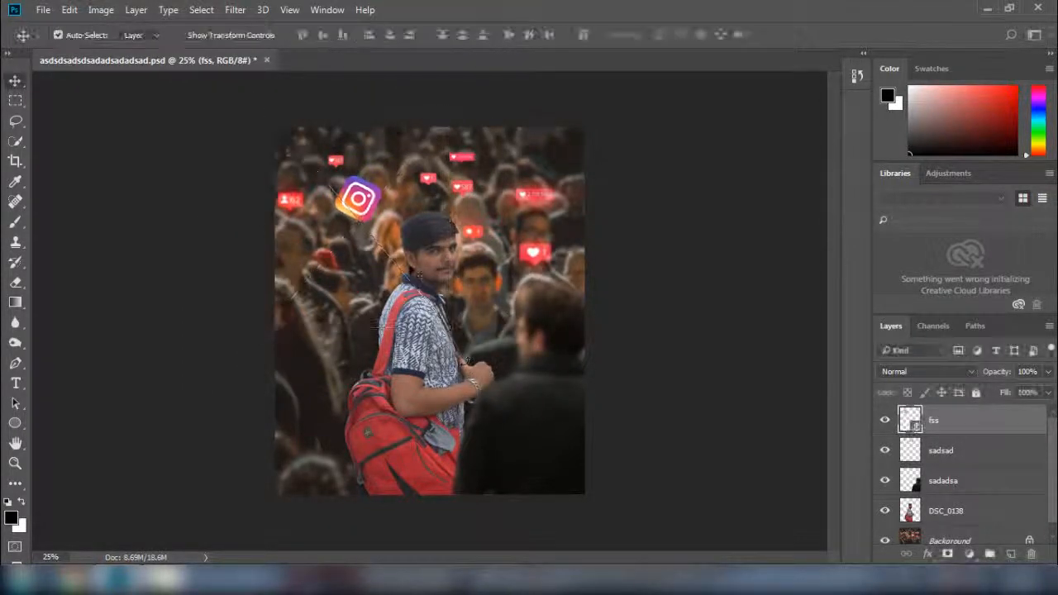
{"action": "key", "text": "ctrl+0"}
{"action": "mouse_move", "coordinate": [336, 173]}
{"action": "left_mouse_down"}
{"action": "mouse_move", "coordinate": [318, 115]}
{"action": "mouse_move", "coordinate": [328, 189]}
{"action": "left_mouse_up"}
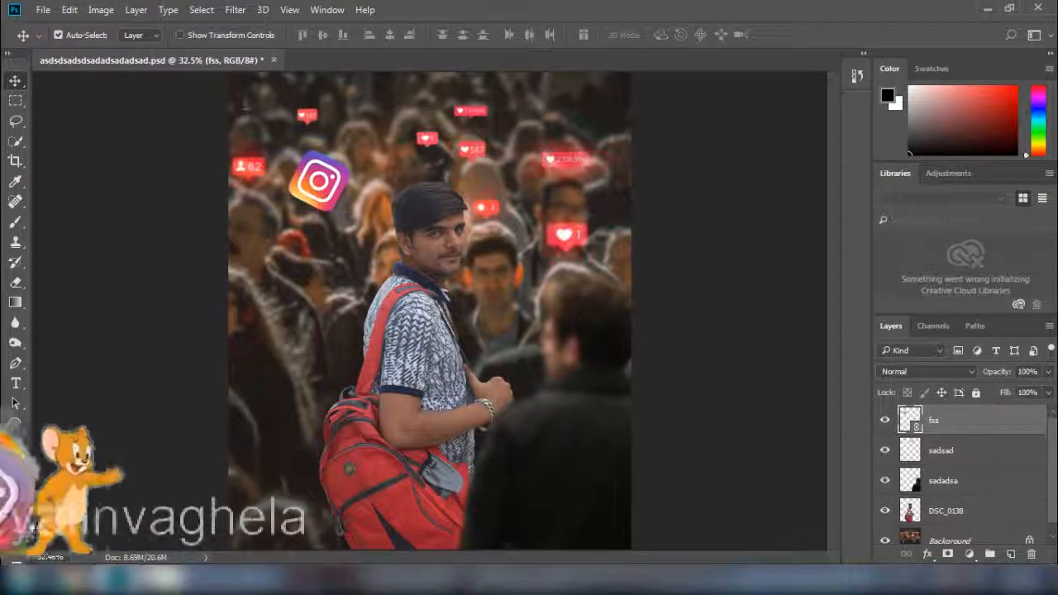
Step: In the Camera Raw Filter for the DSC_0138 layer, set Exposure +0.40, Highlights -23, Shadows +44, Blacks -18 and Clarity about +31
{"action": "left_click", "coordinate": [967, 509]}
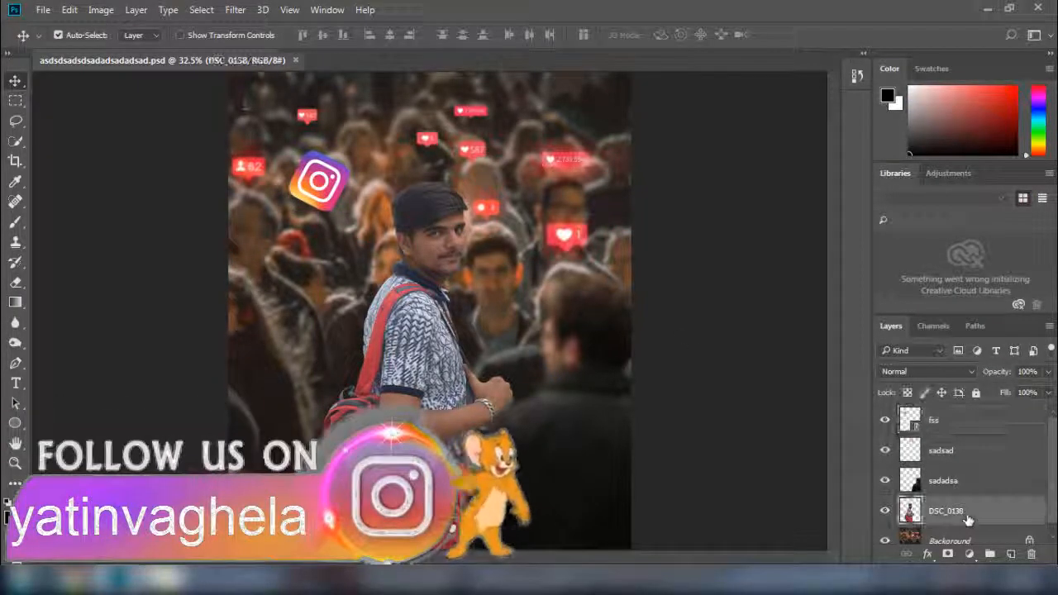
{"action": "left_click", "coordinate": [238, 12]}
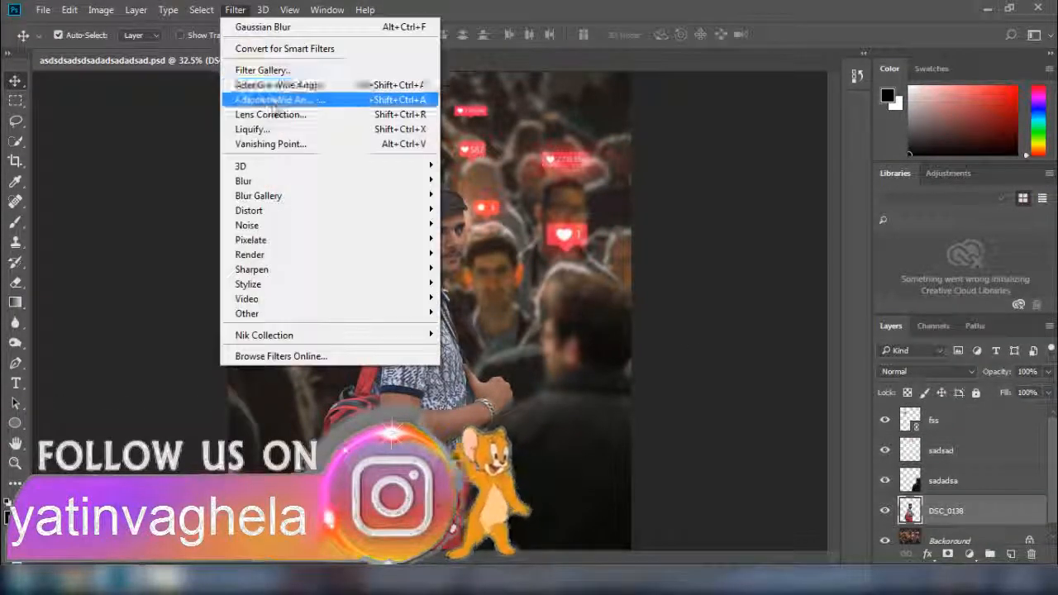
{"action": "left_click", "coordinate": [272, 101]}
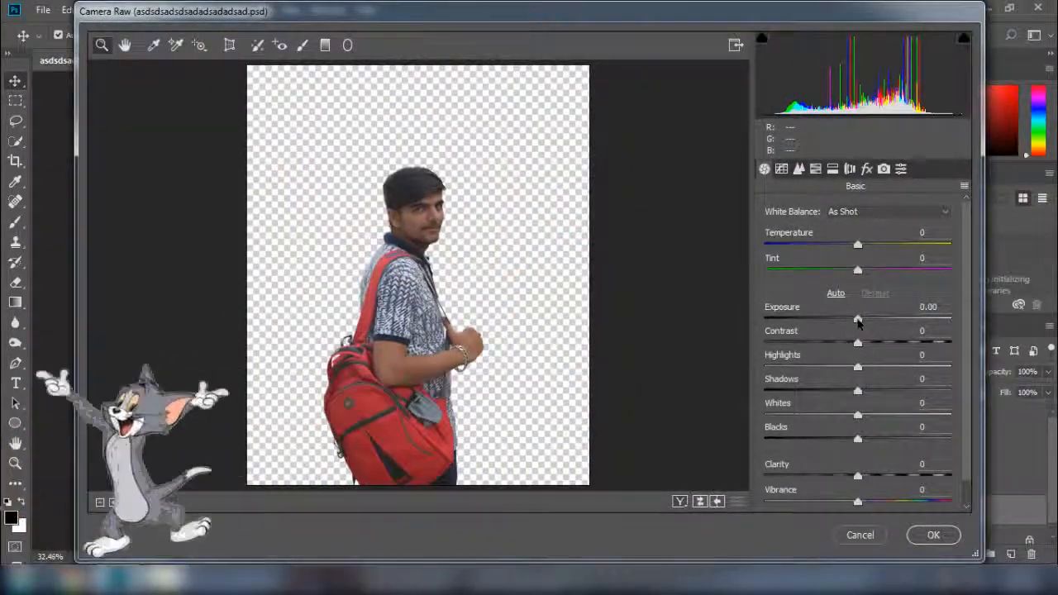
{"action": "mouse_move", "coordinate": [858, 319]}
{"action": "left_mouse_down"}
{"action": "mouse_move", "coordinate": [876, 323]}
{"action": "mouse_move", "coordinate": [866, 321]}
{"action": "left_mouse_up"}
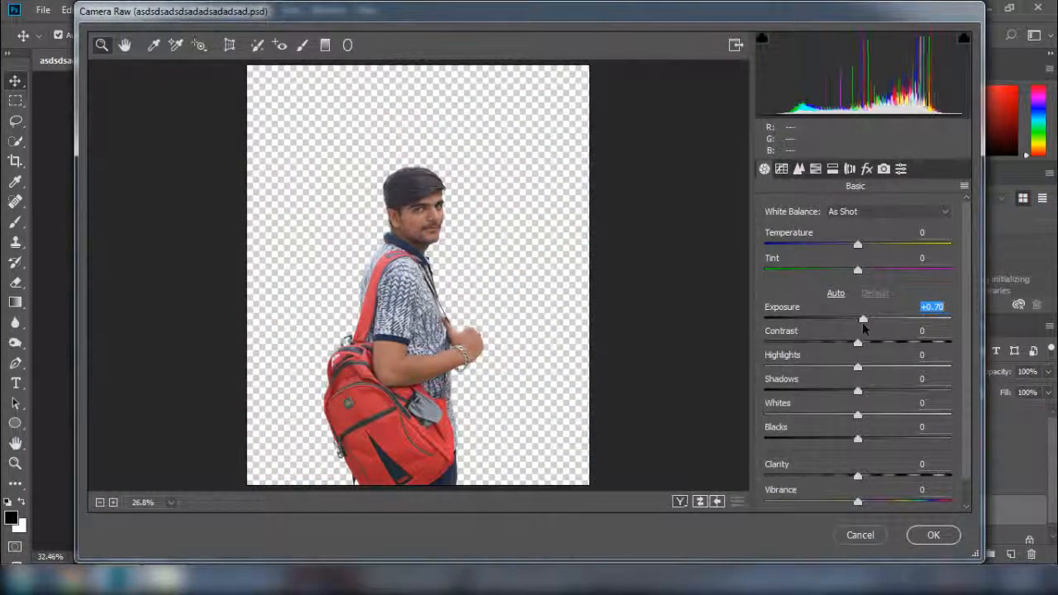
{"action": "left_click_drag", "start_coordinate": [858, 390], "coordinate": [901, 400]}
{"action": "left_click_drag", "start_coordinate": [857, 368], "coordinate": [837, 372]}
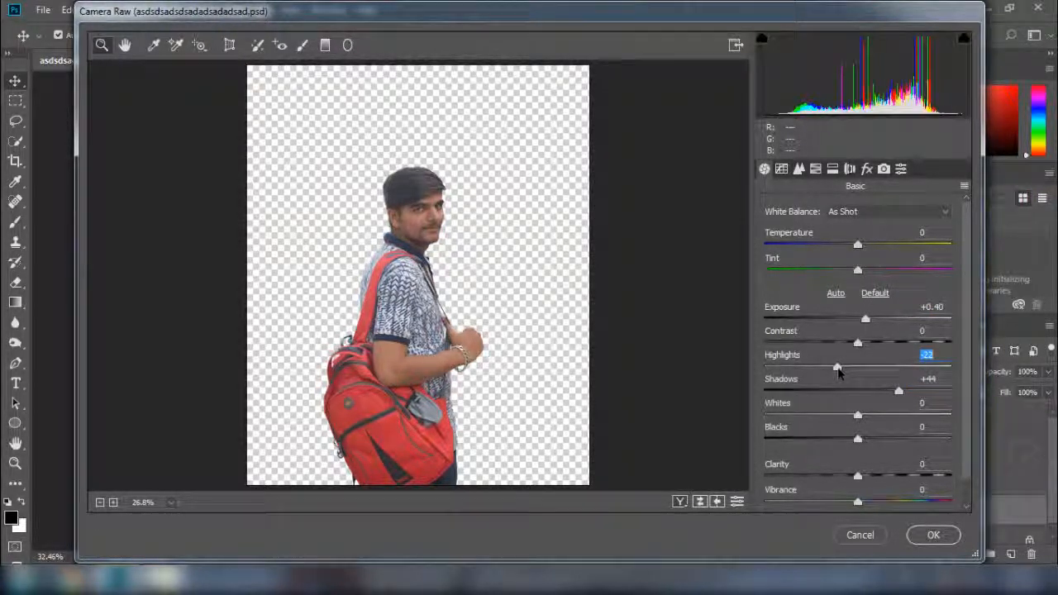
{"action": "mouse_move", "coordinate": [856, 444]}
{"action": "left_mouse_down"}
{"action": "mouse_move", "coordinate": [829, 439]}
{"action": "mouse_move", "coordinate": [844, 441]}
{"action": "left_mouse_up"}
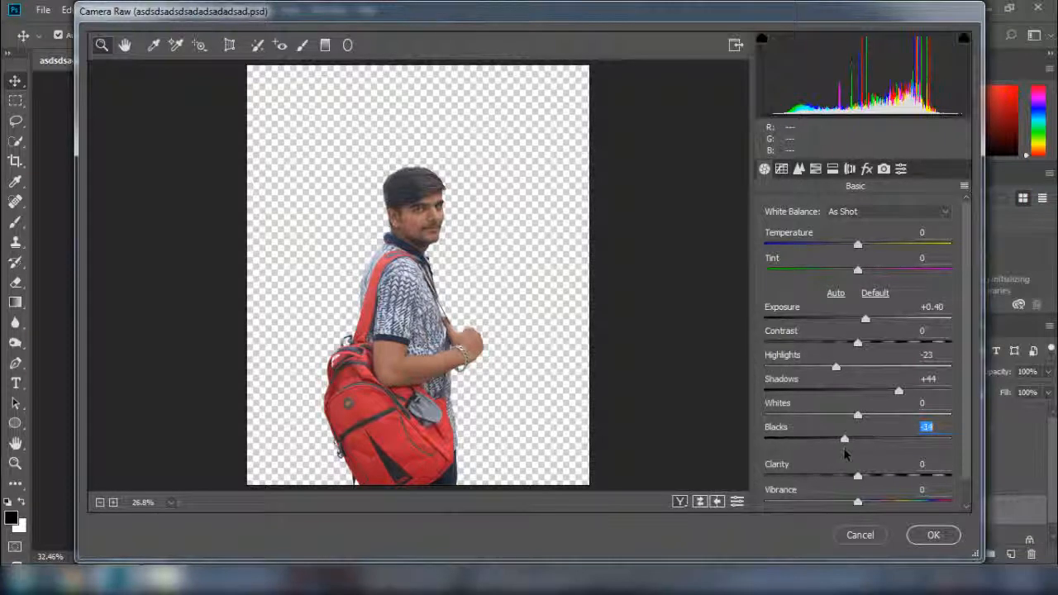
{"action": "left_click_drag", "start_coordinate": [858, 477], "coordinate": [889, 480]}
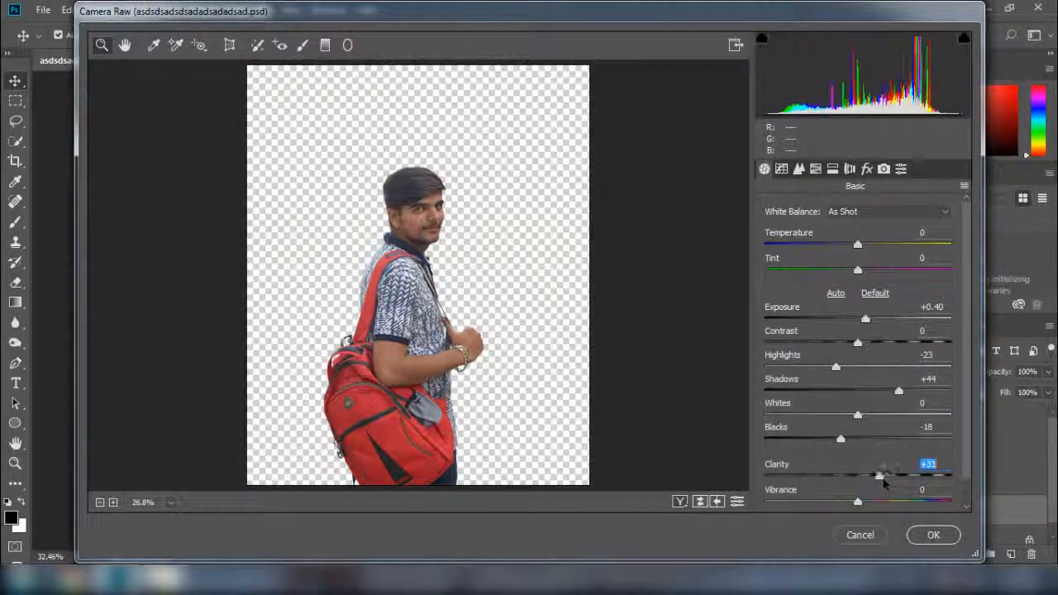
Step: Raise the HSL luminance of Oranges to +100 to brighten the man's skin
{"action": "left_click", "coordinate": [815, 169]}
{"action": "left_click", "coordinate": [880, 234]}
{"action": "left_click_drag", "start_coordinate": [862, 315], "coordinate": [956, 336]}
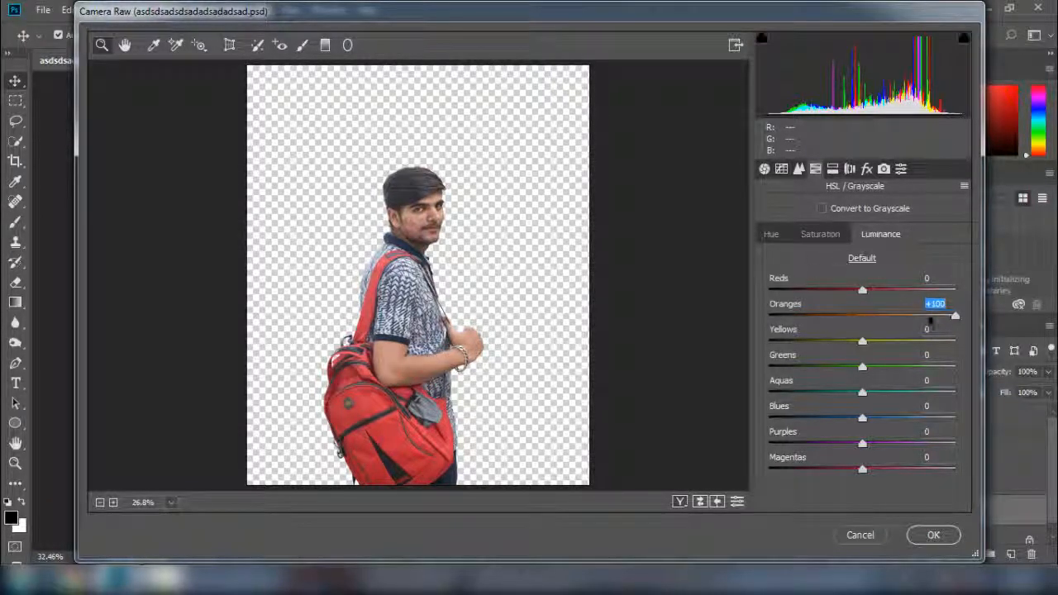
Step: Set HSL saturation to Reds +30, Oranges -11, Yellows +48, Greens +35, Aquas +60, Blues +59, Purples +41 and Magentas about +41, and apply the filter
{"action": "left_click", "coordinate": [835, 236]}
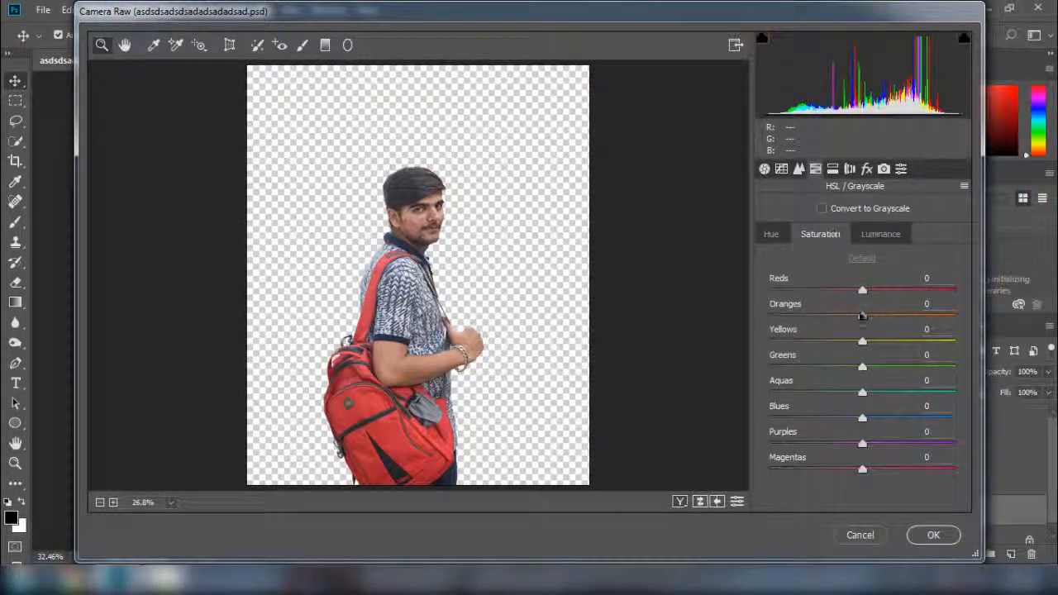
{"action": "left_click_drag", "start_coordinate": [852, 319], "coordinate": [892, 298]}
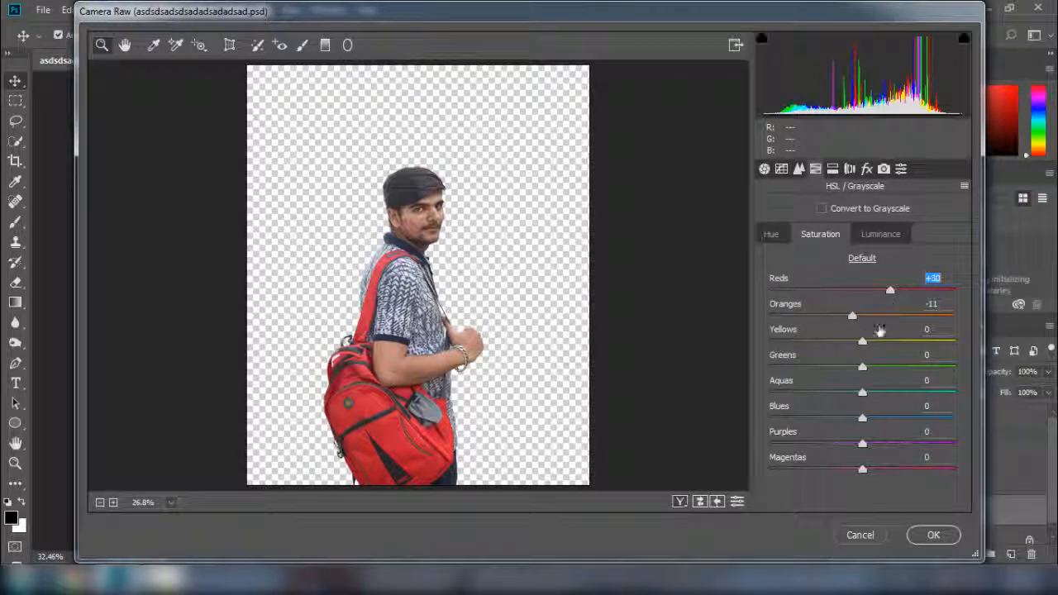
{"action": "left_click_drag", "start_coordinate": [864, 343], "coordinate": [919, 419]}
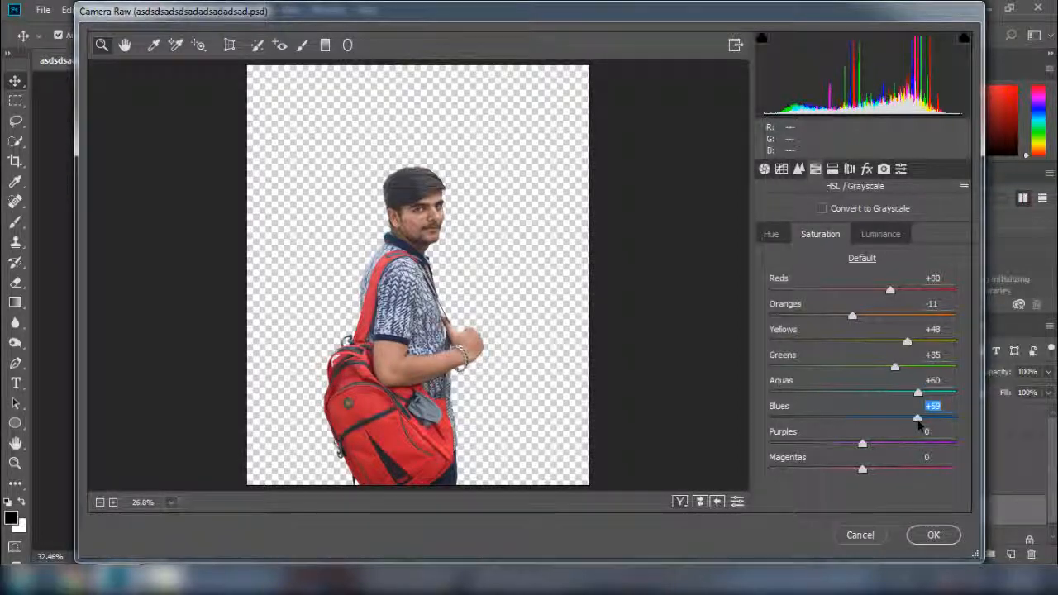
{"action": "left_click_drag", "start_coordinate": [863, 445], "coordinate": [901, 444]}
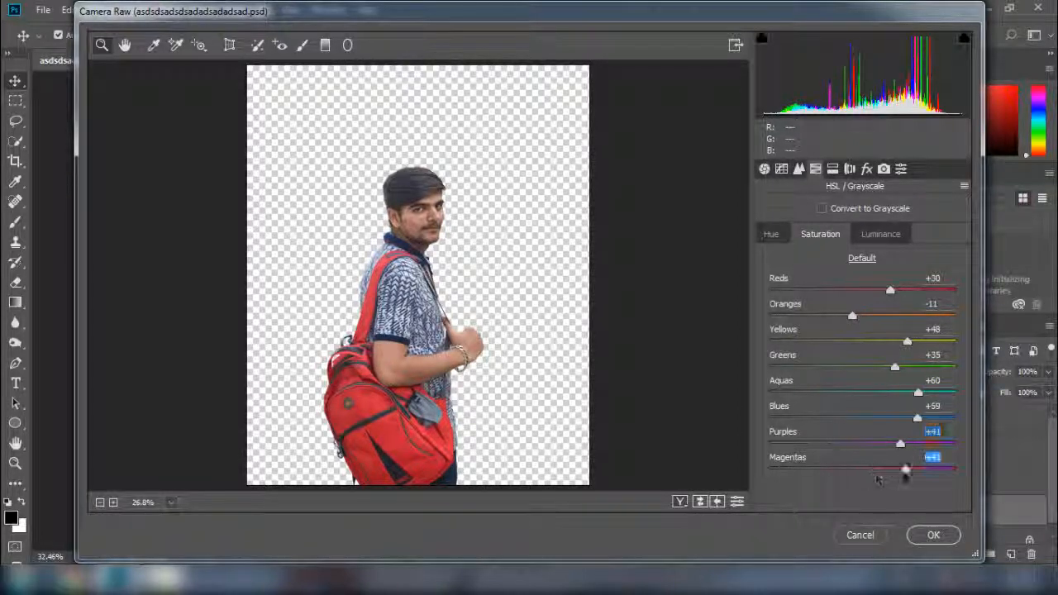
{"action": "left_click", "coordinate": [934, 535]}
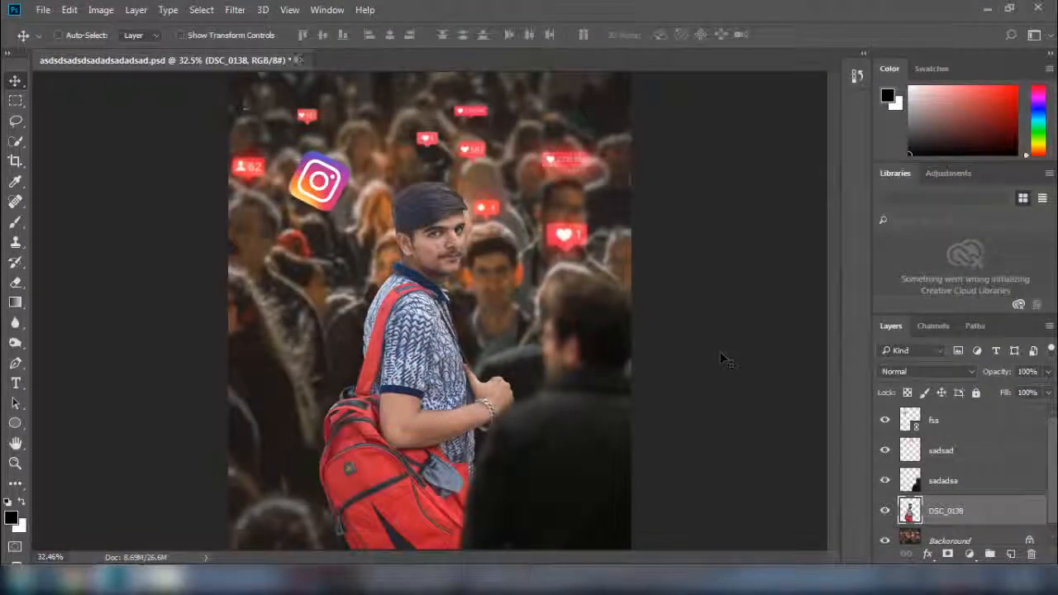
Step: Remove the acne marks from the man's cheek on the DSC_0138 layer using the Spot Healing Brush at size 20
{"action": "key", "text": "ctrl+plus"}
{"action": "key", "text": "ctrl+plus"}
{"action": "key", "text": "ctrl+plus"}
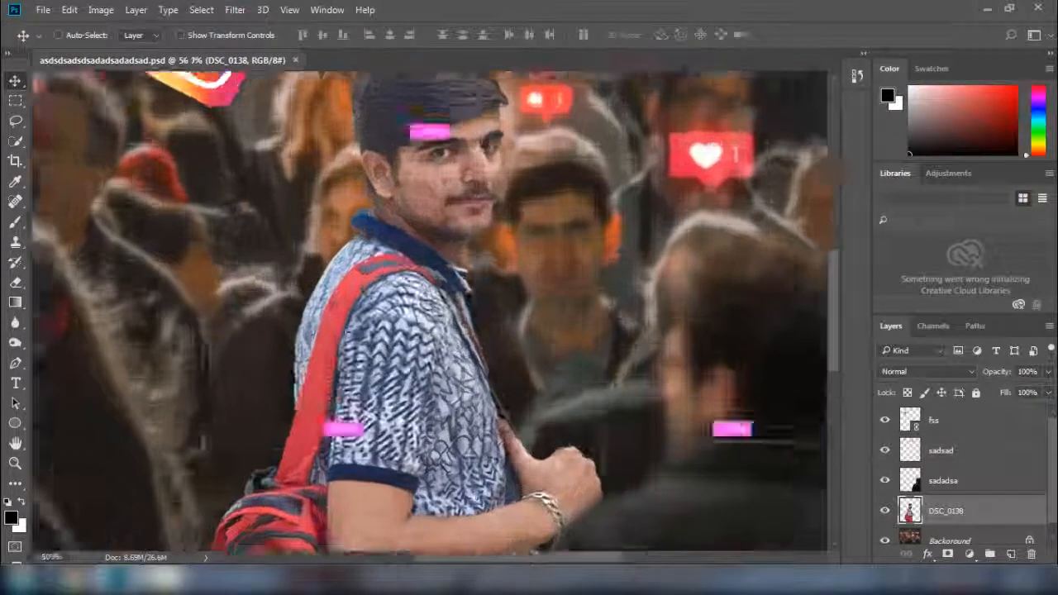
{"action": "key", "text": "ctrl+plus"}
{"action": "left_click_drag", "start_coordinate": [528, 111], "coordinate": [541, 278]}
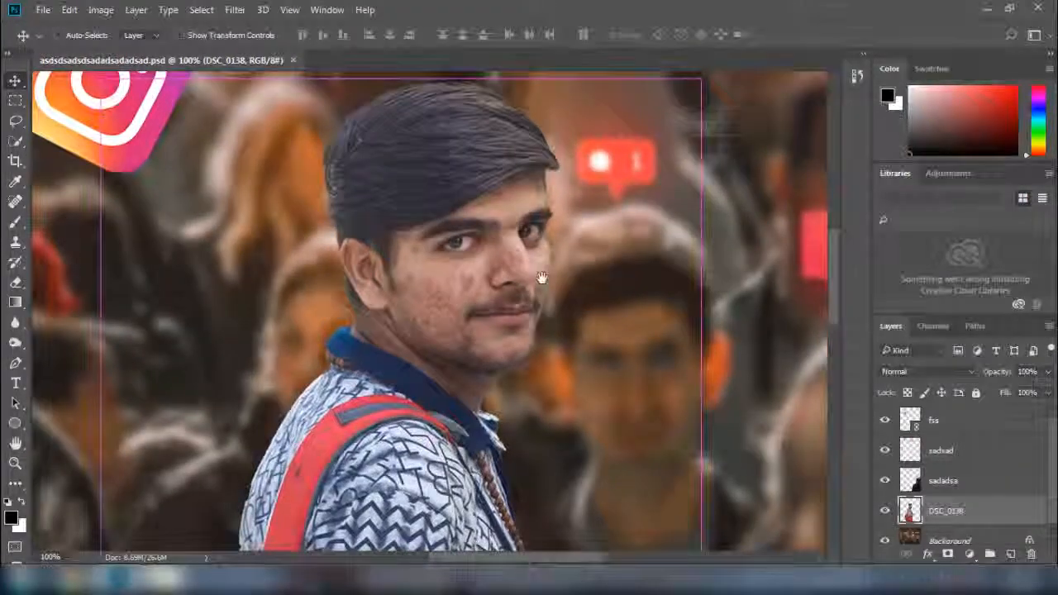
{"action": "key", "text": "ctrl+plus"}
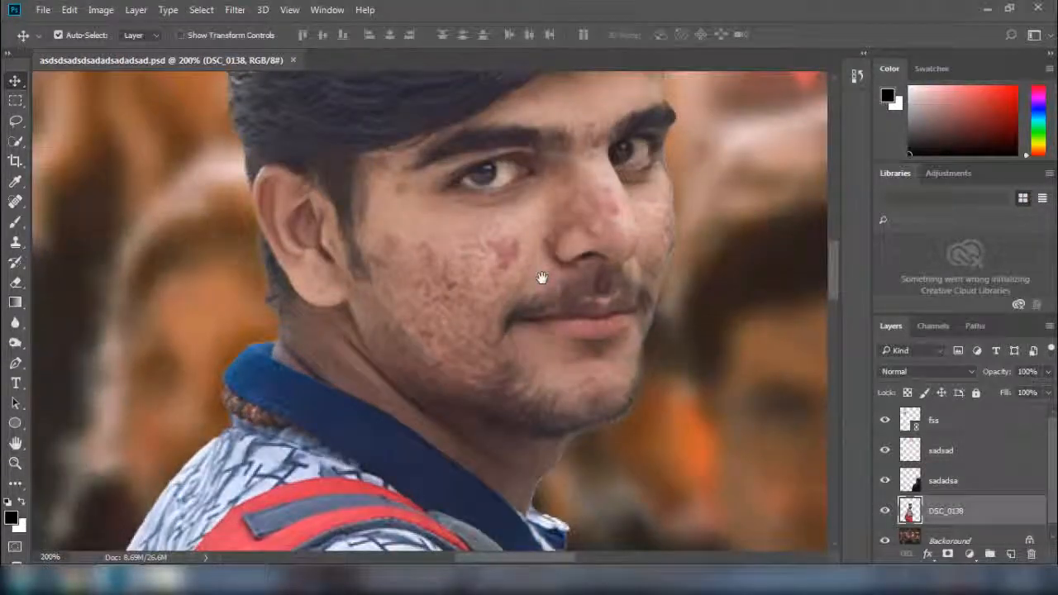
{"action": "right_click", "coordinate": [17, 203]}
{"action": "left_click", "coordinate": [66, 196]}
{"action": "key", "text": "bracketleft"}
{"action": "key", "text": "bracketleft"}
{"action": "key", "text": "bracketleft"}
{"action": "left_click", "coordinate": [501, 247]}
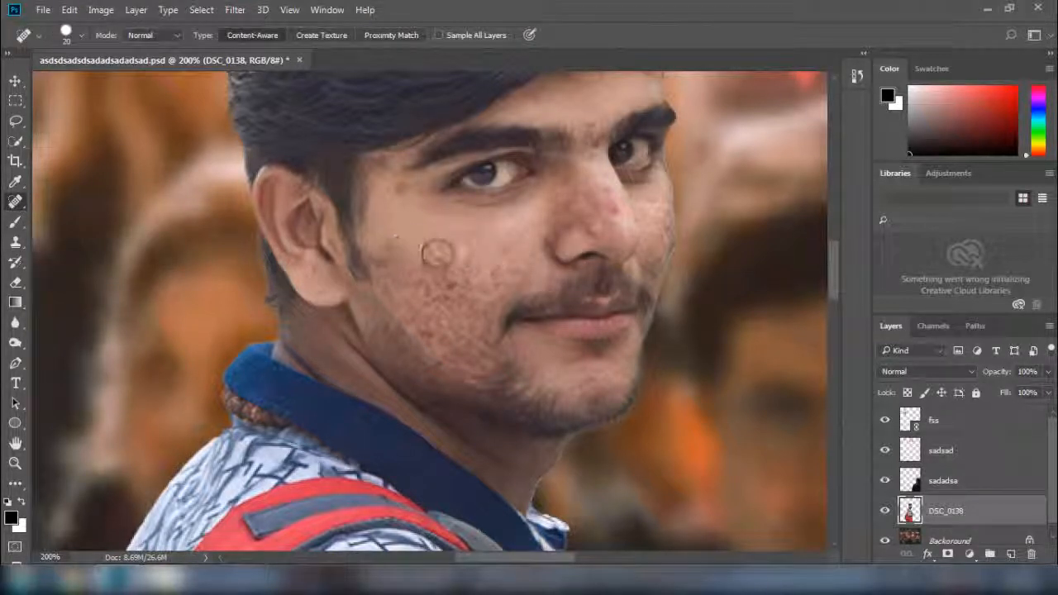
{"action": "left_click", "coordinate": [475, 274]}
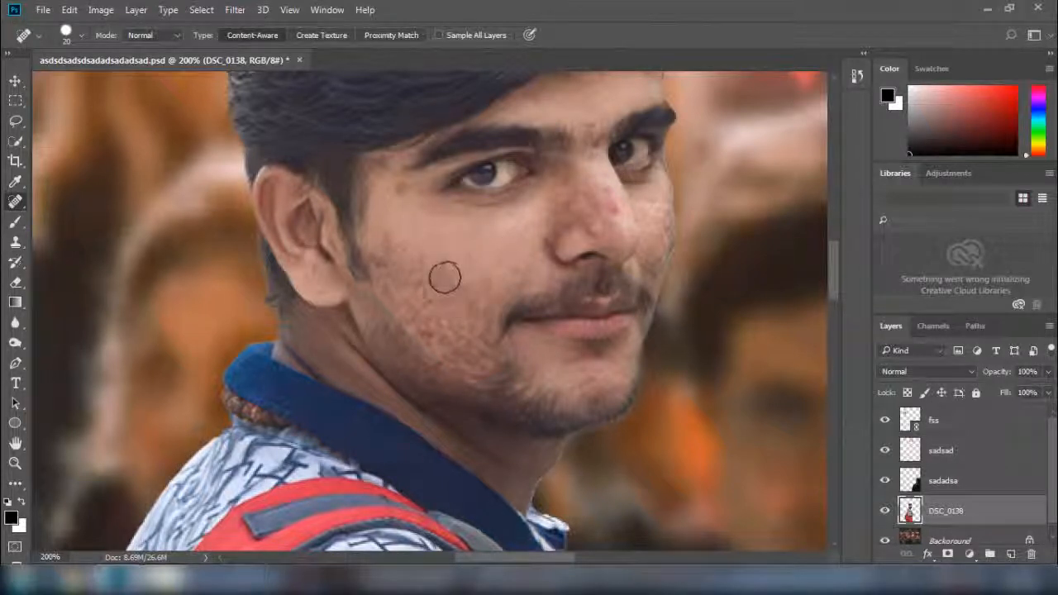
{"action": "left_click", "coordinate": [430, 264]}
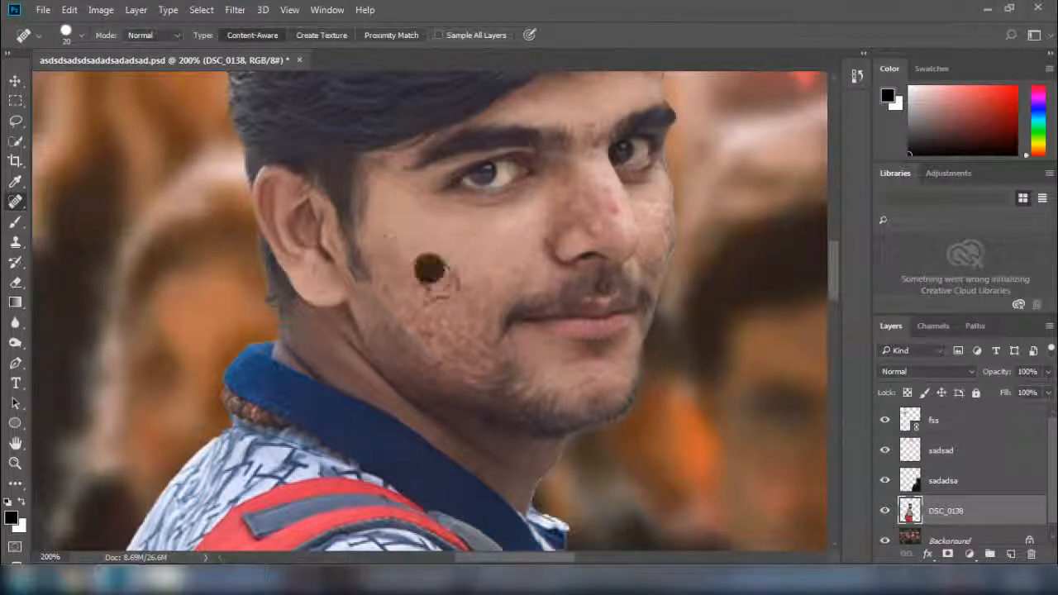
{"action": "left_click", "coordinate": [460, 309]}
{"action": "left_click", "coordinate": [475, 286]}
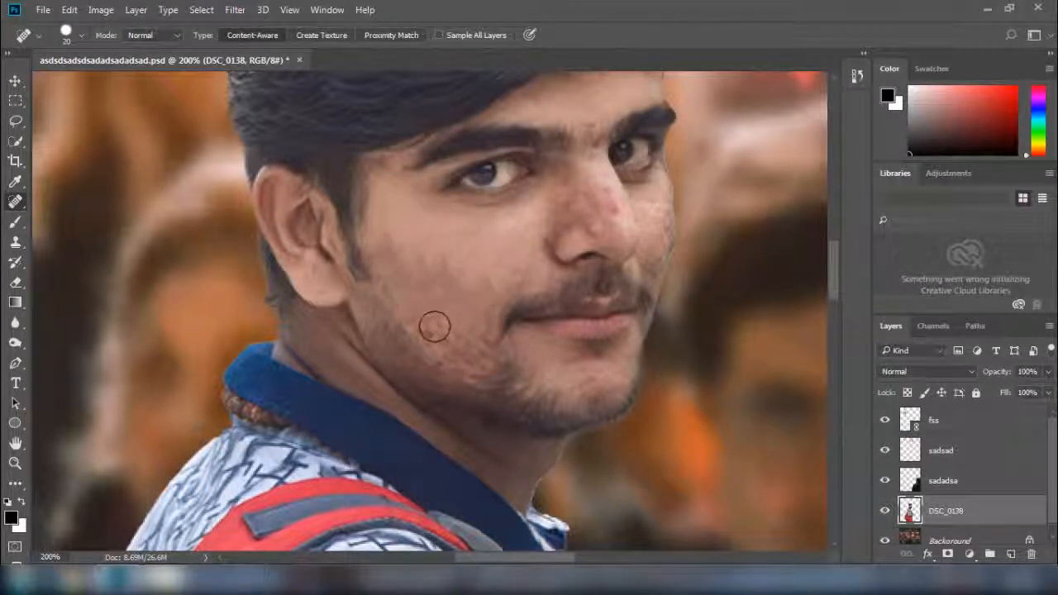
{"action": "left_click", "coordinate": [436, 275]}
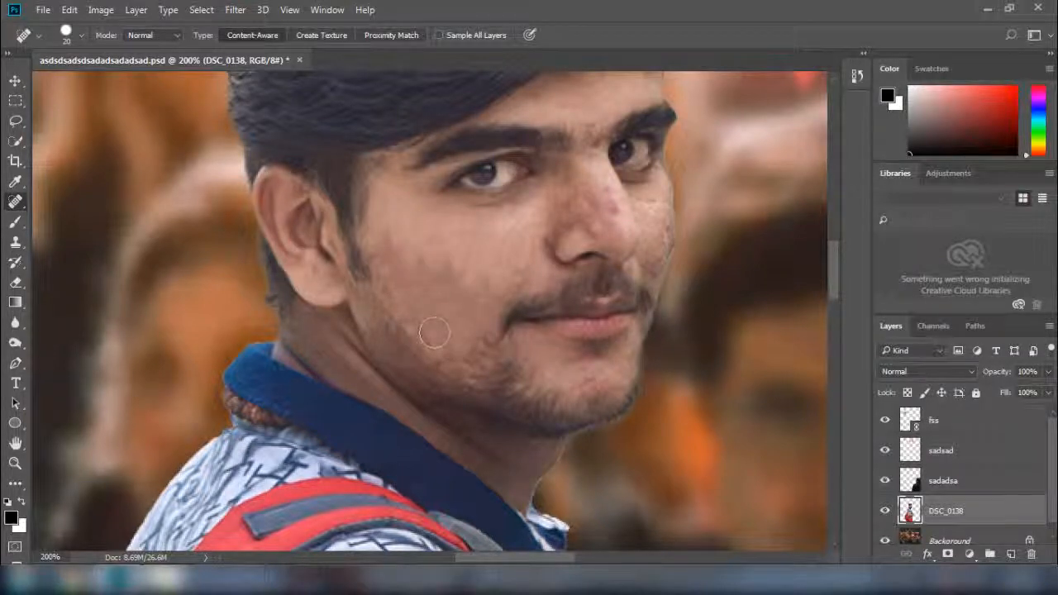
Step: Heal the remaining blemishes on the man's nose and chin with a smaller Spot Healing Brush
{"action": "key", "text": "bracketleft"}
{"action": "left_click", "coordinate": [611, 212]}
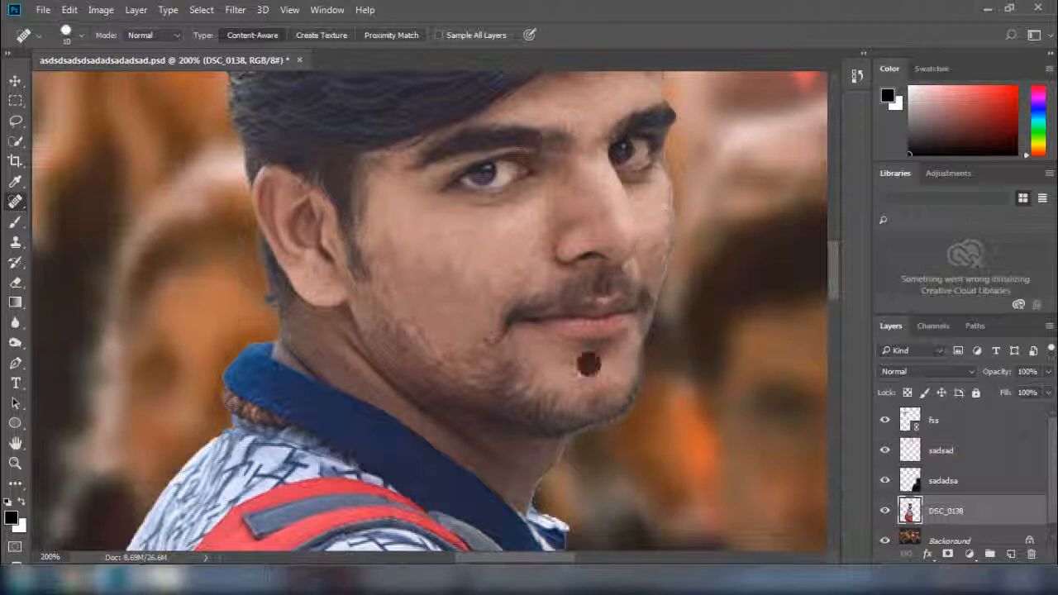
{"action": "left_click_drag", "start_coordinate": [736, 219], "coordinate": [662, 310]}
{"action": "key", "text": "ctrl+plus"}
{"action": "left_click_drag", "start_coordinate": [745, 316], "coordinate": [650, 271]}
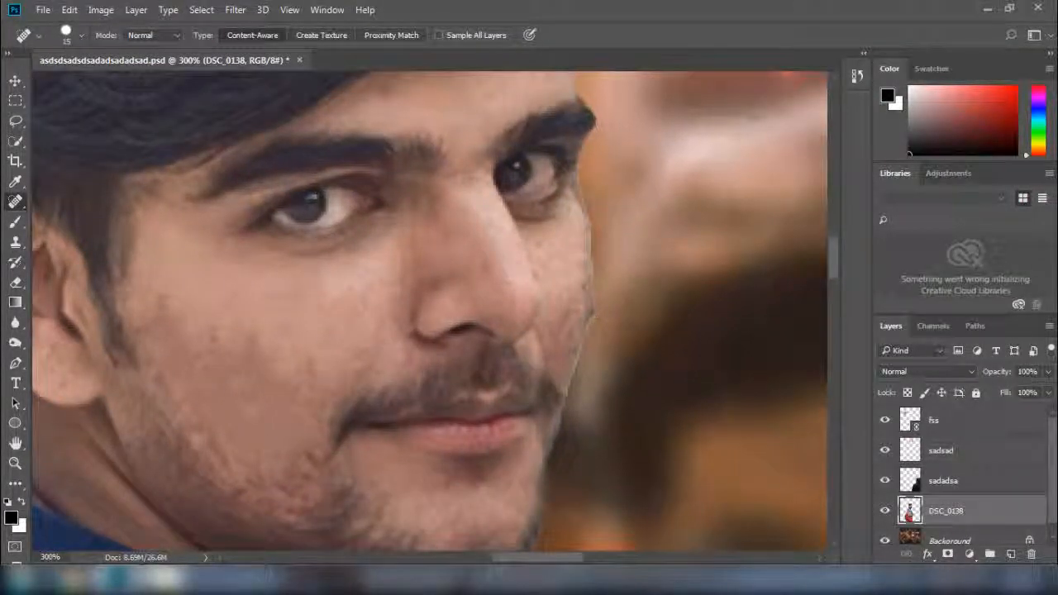
Step: Erase the light cutout fringe along the edge of the man's face and chin with a very small Eraser
{"action": "left_click", "coordinate": [16, 286]}
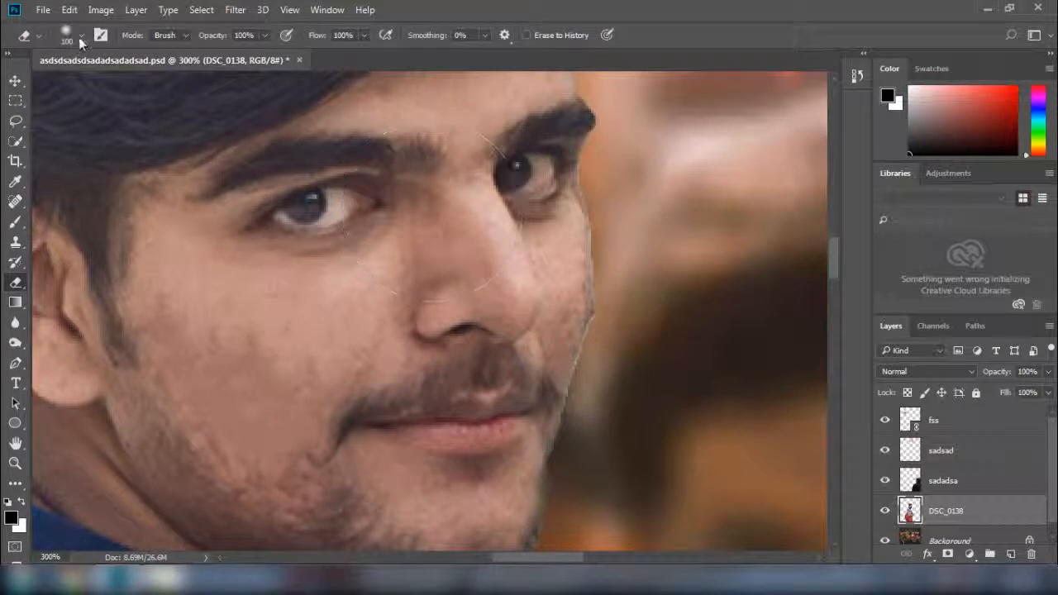
{"action": "key", "text": "bracketleft"}
{"action": "key", "text": "bracketleft"}
{"action": "key", "text": "bracketleft"}
{"action": "key", "text": "bracketleft"}
{"action": "key", "text": "bracketleft"}
{"action": "key", "text": "bracketleft"}
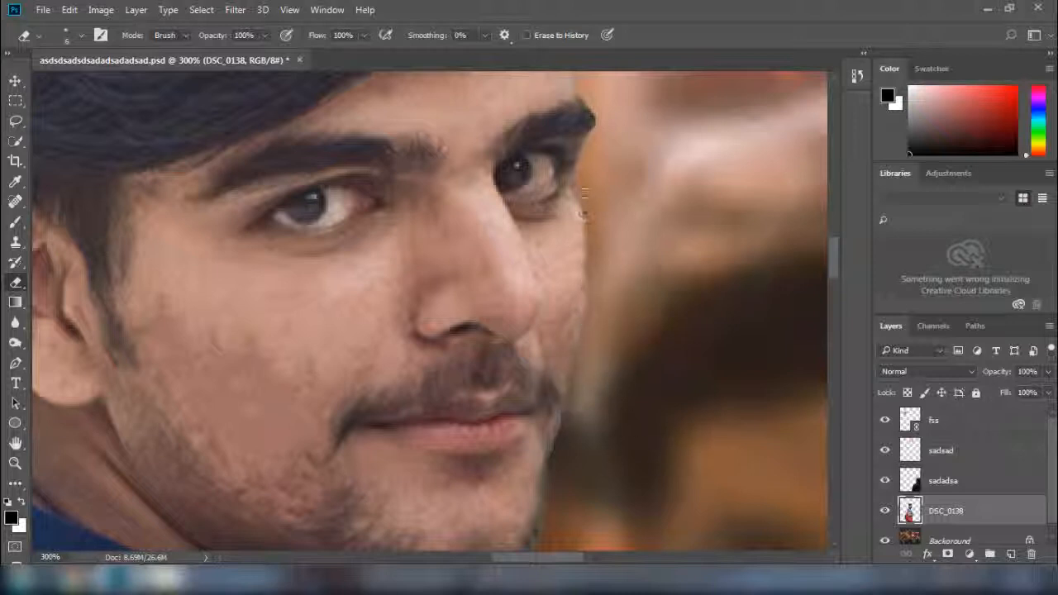
{"action": "left_click_drag", "start_coordinate": [536, 426], "coordinate": [652, 187]}
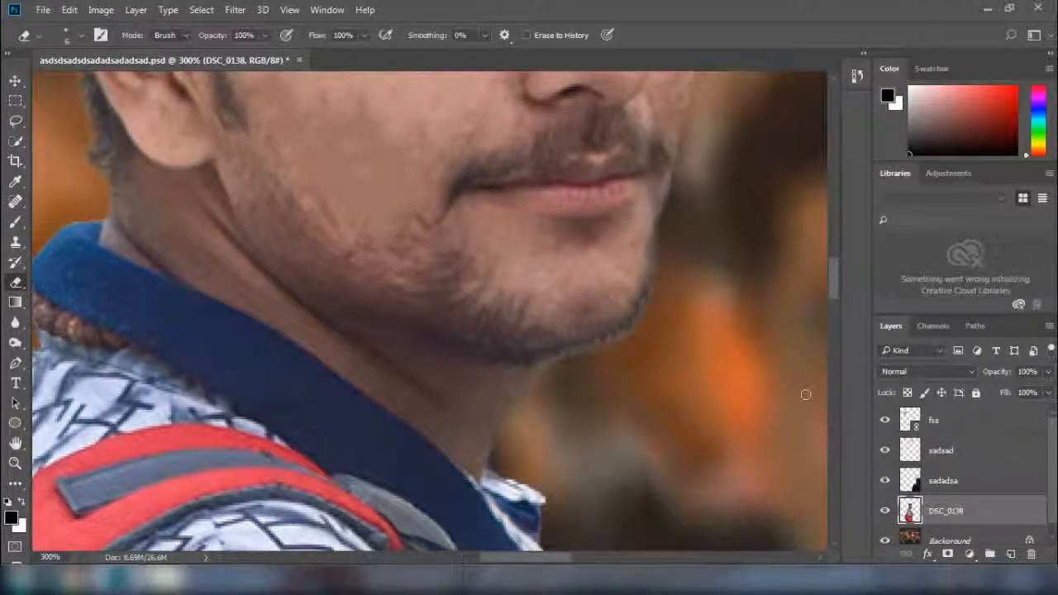
Step: Smooth the man's forehead skin with the Smudge tool at size 30 and 13% strength
{"action": "key", "text": "ctrl+minus"}
{"action": "left_click_drag", "start_coordinate": [524, 142], "coordinate": [531, 320]}
{"action": "left_click", "coordinate": [18, 329]}
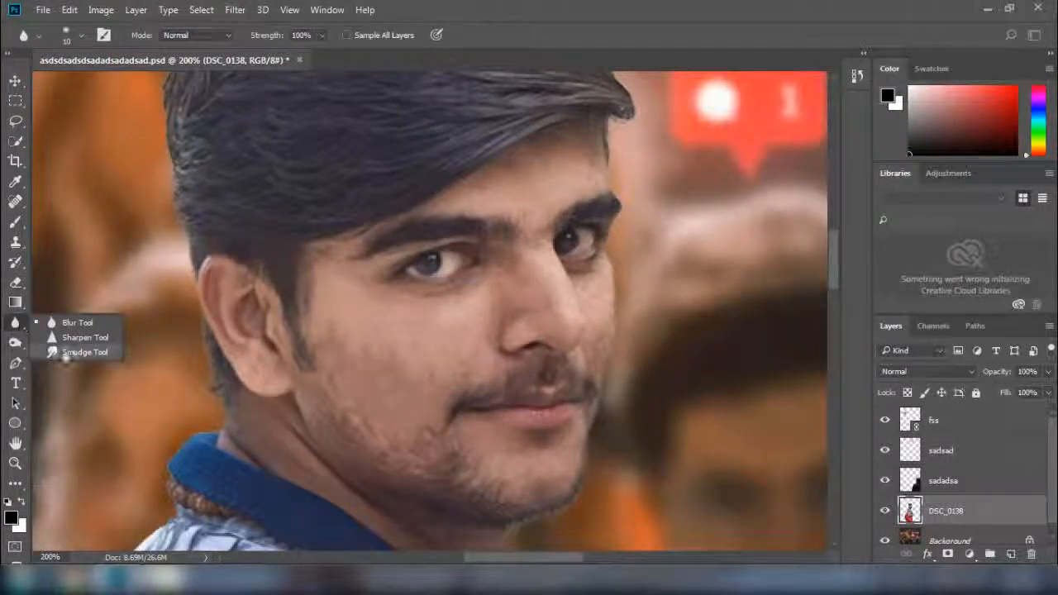
{"action": "left_click", "coordinate": [67, 352]}
{"action": "key", "text": "ctrl+plus"}
{"action": "mouse_move", "coordinate": [618, 87]}
{"action": "left_mouse_down"}
{"action": "mouse_move", "coordinate": [540, 314]}
{"action": "mouse_move", "coordinate": [577, 261]}
{"action": "mouse_move", "coordinate": [513, 295]}
{"action": "mouse_move", "coordinate": [506, 285]}
{"action": "left_mouse_up"}
{"action": "key", "text": "bracketright"}
{"action": "key", "text": "bracketright"}
{"action": "key", "text": "bracketright"}
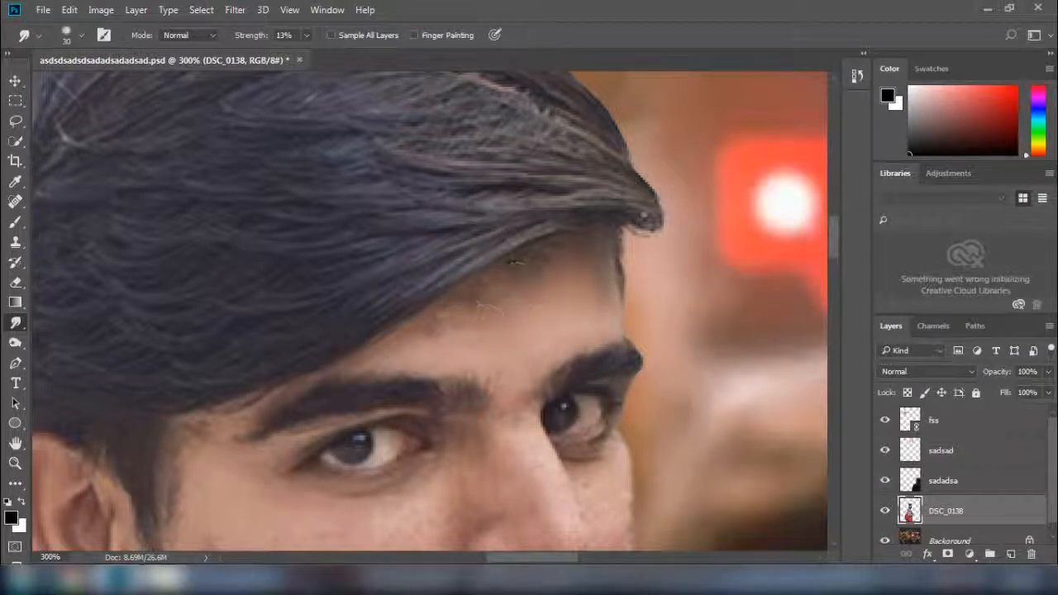
Step: Smudge the man's near cheek at 13% strength to even out the remaining skin texture
{"action": "left_click_drag", "start_coordinate": [366, 542], "coordinate": [468, 338]}
{"action": "left_click_drag", "start_coordinate": [468, 338], "coordinate": [480, 296]}
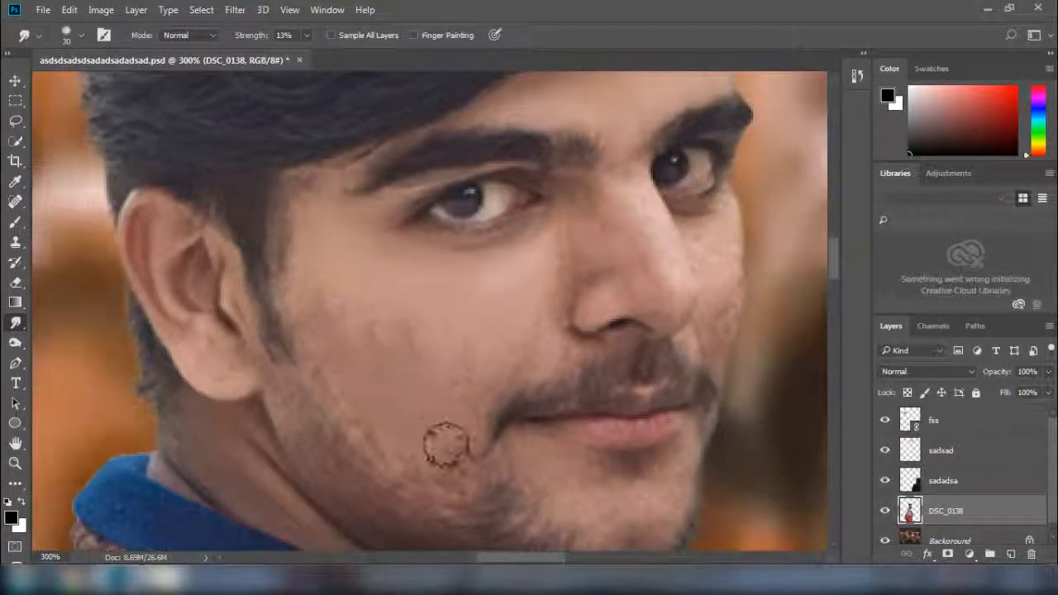
{"action": "key", "text": "bracketleft"}
{"action": "key", "text": "bracketleft"}
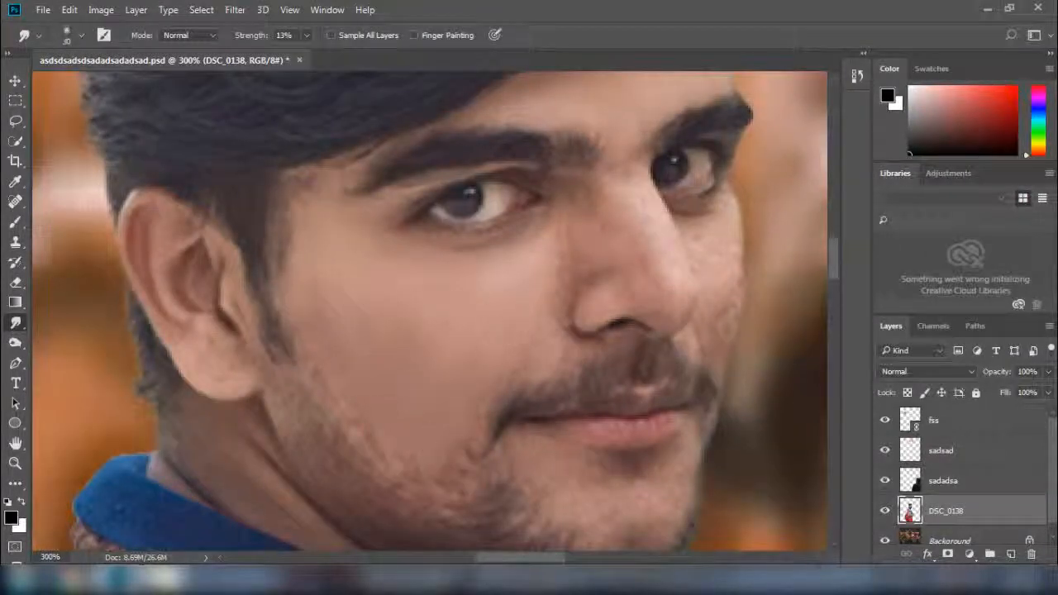
Step: Smooth the skin on the man's nose, far cheek and chin with the Smudge tool, adjusting the brush size to each area
{"action": "left_click_drag", "start_coordinate": [572, 252], "coordinate": [598, 295]}
{"action": "left_click_drag", "start_coordinate": [723, 300], "coordinate": [722, 329]}
{"action": "key", "text": "bracketright"}
{"action": "left_click_drag", "start_coordinate": [617, 525], "coordinate": [694, 530]}
{"action": "key", "text": "bracketleft"}
{"action": "key", "text": "bracketleft"}
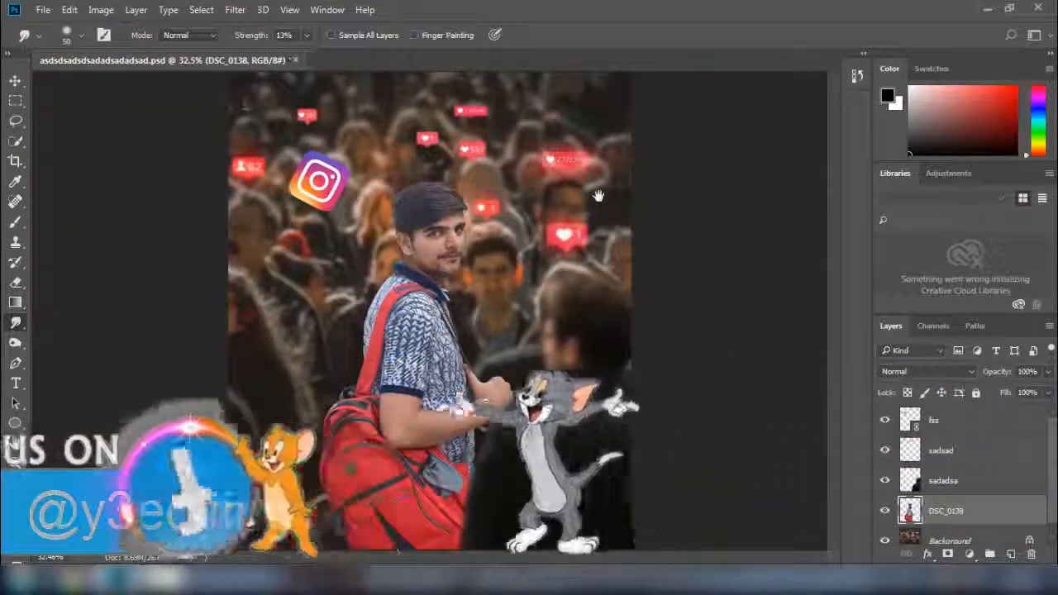
Step: Rasterize the fss layer that holds the Instagram logo
{"action": "right_click", "coordinate": [1005, 424]}
{"action": "left_click", "coordinate": [737, 372]}
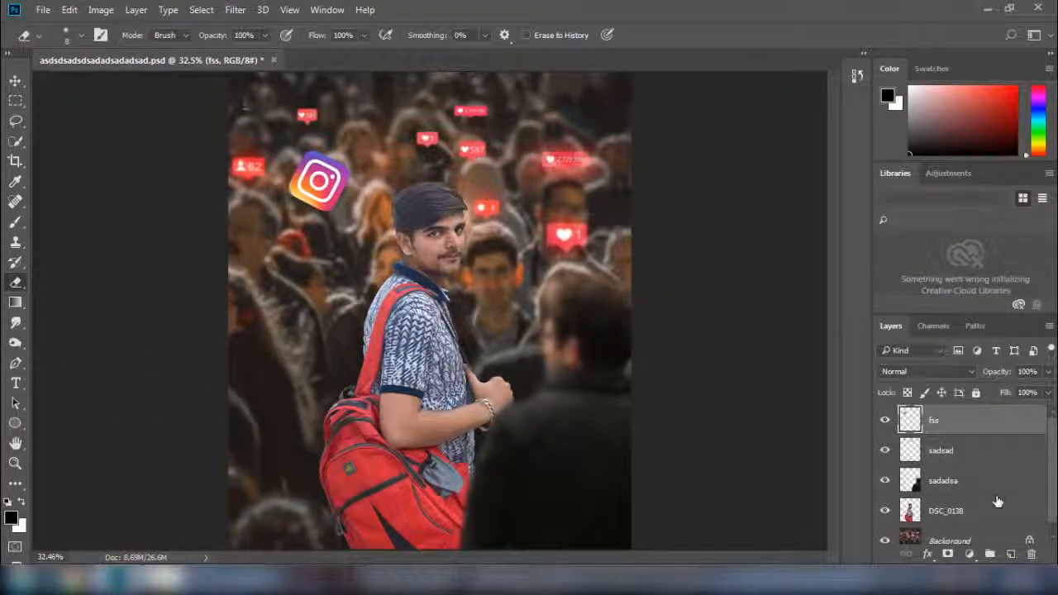
Step: Place the orange glow image dsfsfdsf as a linked file and position it over the Instagram logo
{"action": "left_click", "coordinate": [39, 9]}
{"action": "left_click", "coordinate": [88, 300]}
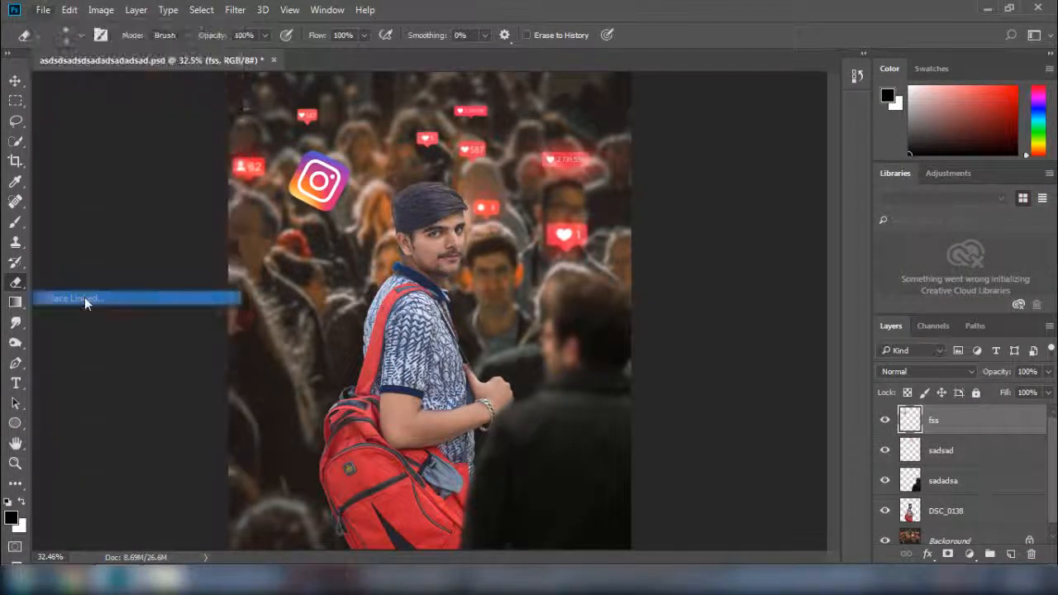
{"action": "left_click", "coordinate": [463, 124]}
{"action": "left_click", "coordinate": [398, 345]}
{"action": "left_click_drag", "start_coordinate": [444, 283], "coordinate": [349, 201]}
{"action": "key", "text": "ctrl+minus"}
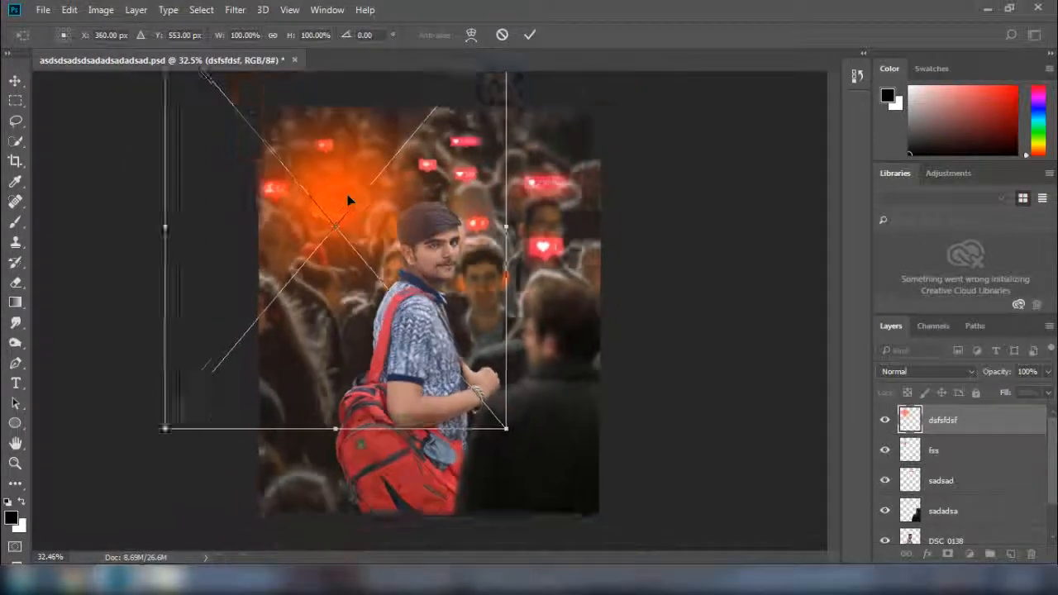
{"action": "key", "text": "Return"}
Step: Rasterize the dsfsfdsf glow layer and set its blend mode to Screen
{"action": "key", "text": "e"}
{"action": "right_click", "coordinate": [955, 424]}
{"action": "left_click", "coordinate": [671, 371]}
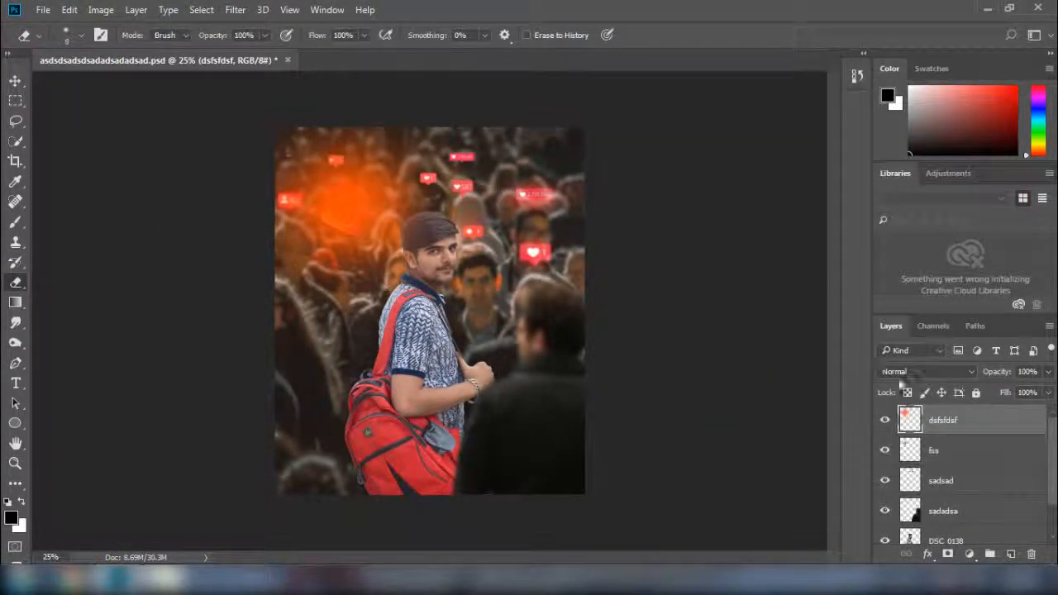
{"action": "left_click", "coordinate": [926, 371]}
{"action": "left_click", "coordinate": [897, 168]}
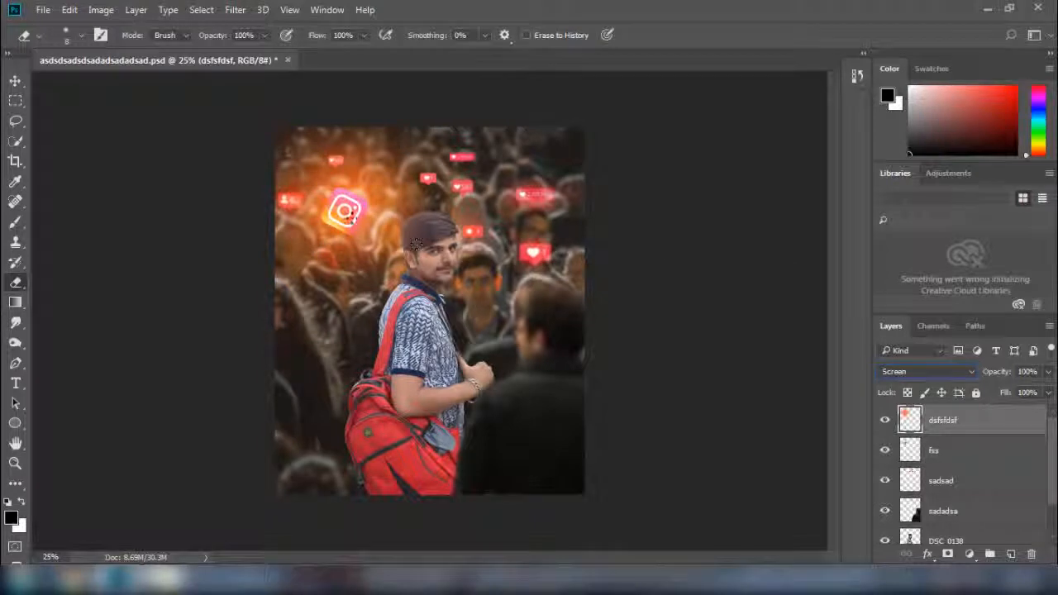
Step: Nudge the orange glow so it sits centered behind the Instagram logo
{"action": "key", "text": "ctrl+0"}
{"action": "key", "text": "v"}
{"action": "left_click_drag", "start_coordinate": [336, 196], "coordinate": [330, 187]}
{"action": "key", "text": "ctrl+minus"}
{"action": "key", "text": "ctrl+minus"}
{"action": "key", "text": "ctrl+0"}
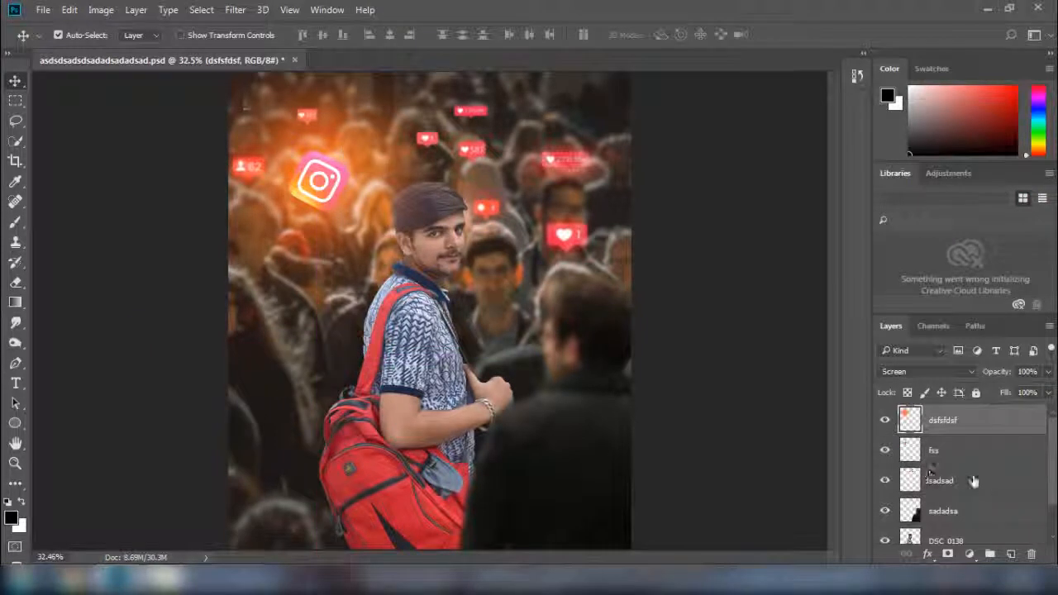
Step: Stamp all visible layers into a new merged layer above the dsfsfdsf layer
{"action": "scroll", "coordinate": [968, 496], "scroll_direction": "down", "scroll_amount": 2}
{"action": "left_click", "coordinate": [958, 533]}
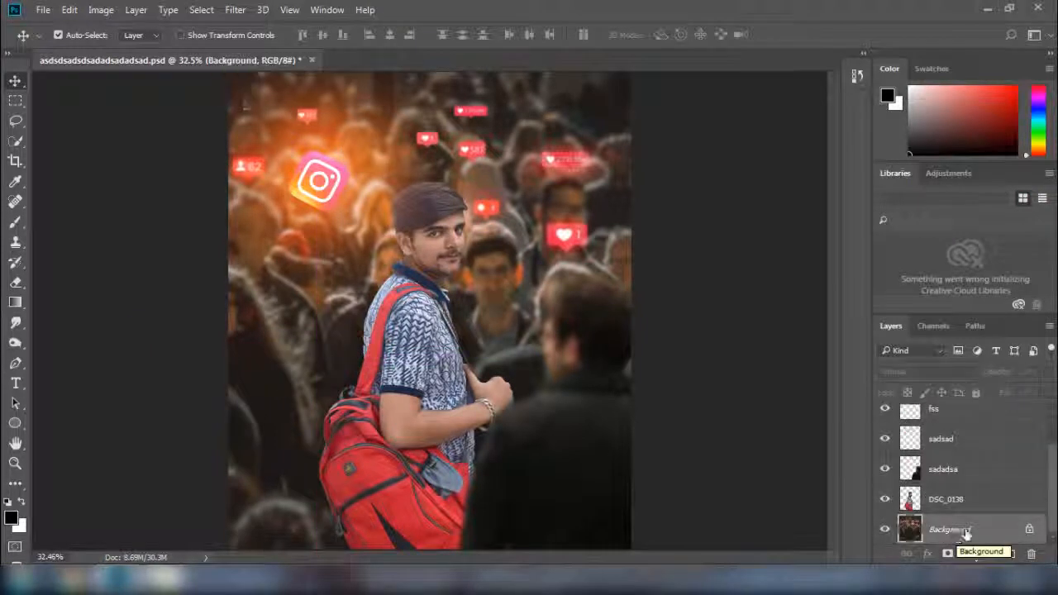
{"action": "scroll", "coordinate": [984, 529], "scroll_direction": "up", "scroll_amount": 2}
{"action": "left_click", "coordinate": [990, 423]}
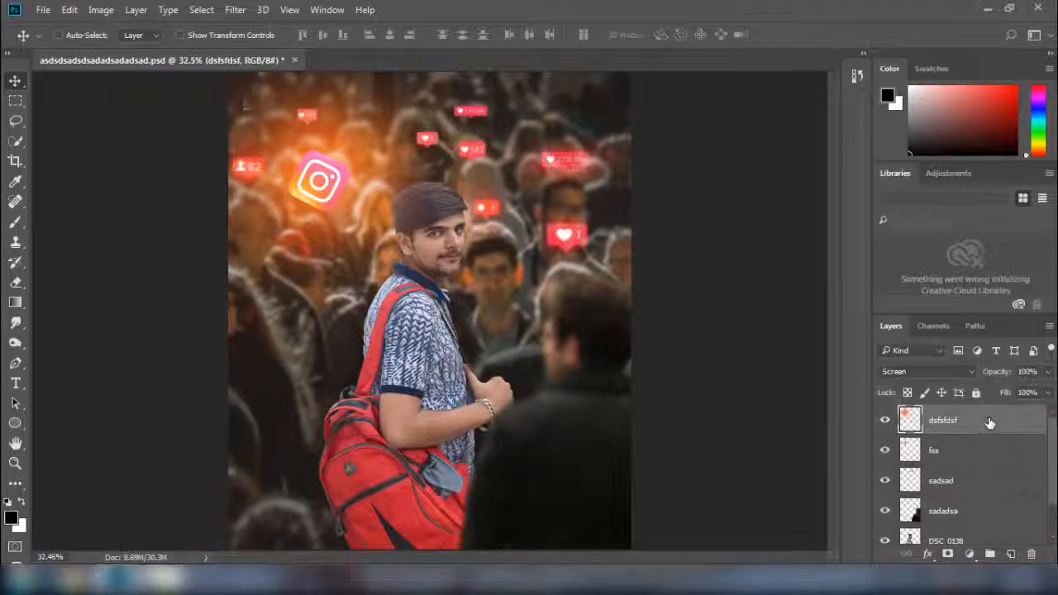
{"action": "key", "text": "ctrl+shift+alt+e"}
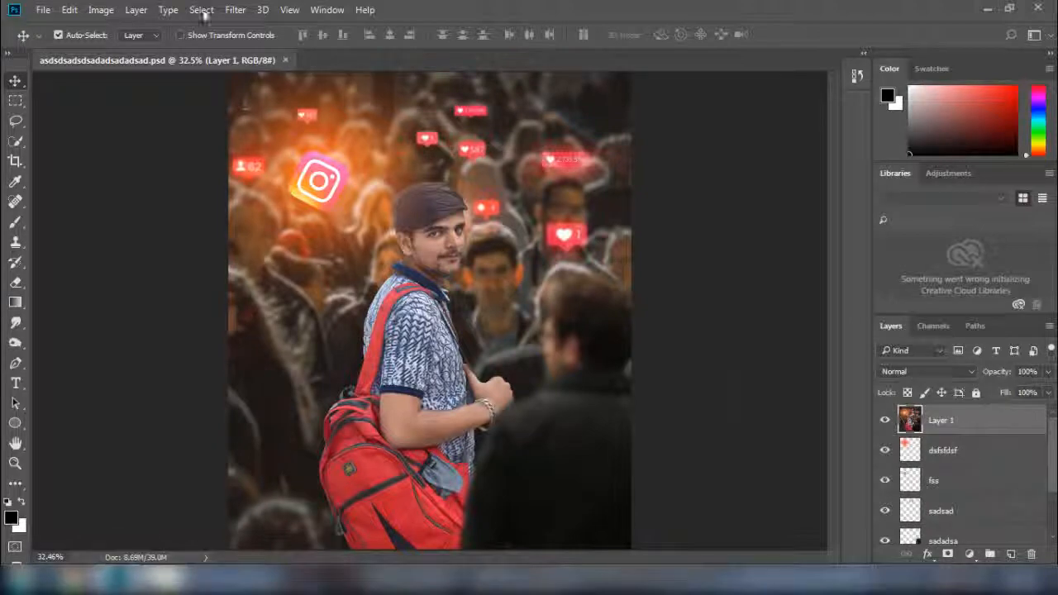
Step: In the Camera Raw Filter for the merged layer, set Contrast +52, Highlights -28, Shadows +43, Blacks -8, Clarity +20 and Vibrance about +13
{"action": "left_click", "coordinate": [235, 9]}
{"action": "left_click", "coordinate": [251, 99]}
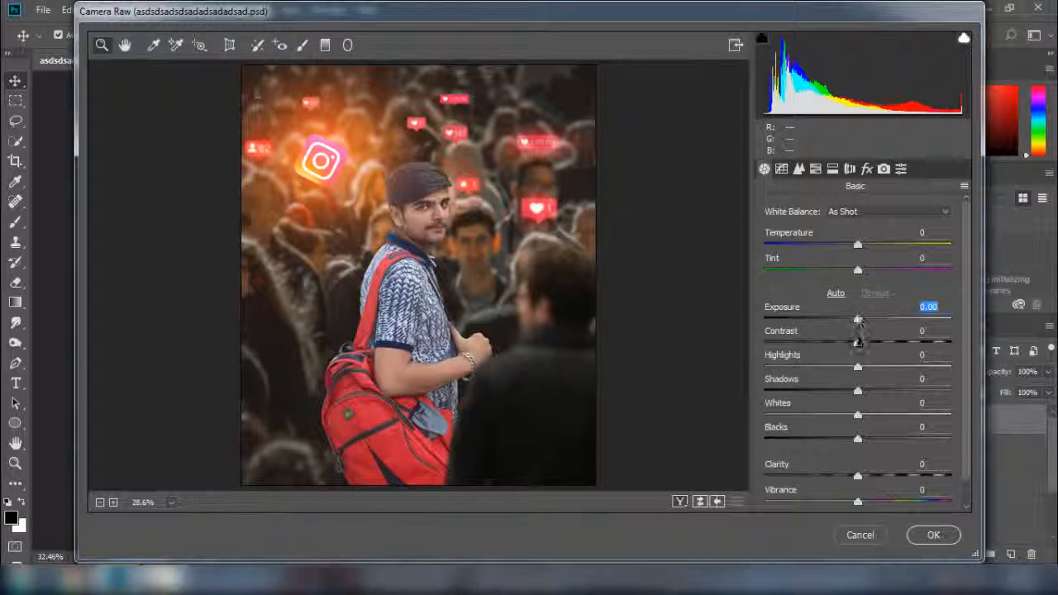
{"action": "left_click_drag", "start_coordinate": [861, 348], "coordinate": [833, 387]}
{"action": "mouse_move", "coordinate": [857, 439]}
{"action": "left_mouse_down"}
{"action": "mouse_move", "coordinate": [794, 438]}
{"action": "mouse_move", "coordinate": [851, 440]}
{"action": "left_mouse_up"}
{"action": "left_click_drag", "start_coordinate": [859, 484], "coordinate": [867, 508]}
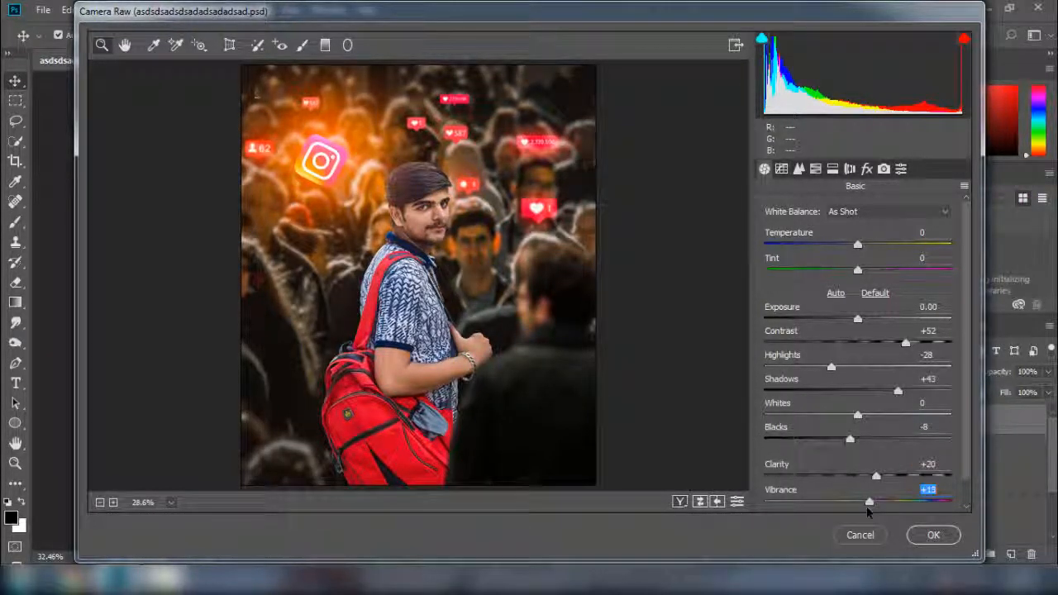
Step: Raise the HSL luminance of Oranges to about +18
{"action": "left_click", "coordinate": [817, 169]}
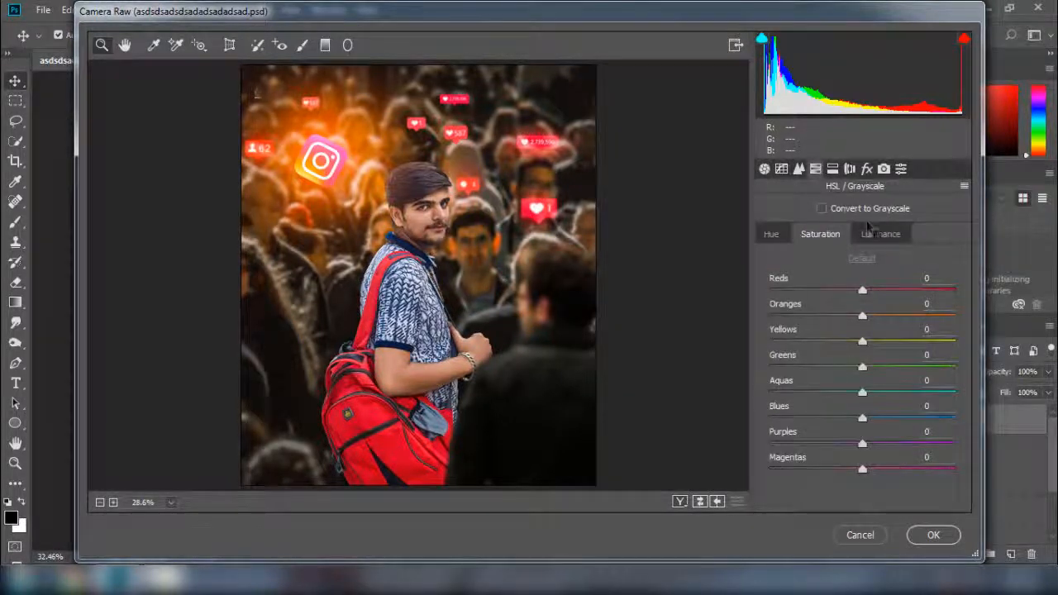
{"action": "left_click", "coordinate": [881, 234]}
{"action": "left_click_drag", "start_coordinate": [863, 315], "coordinate": [874, 316]}
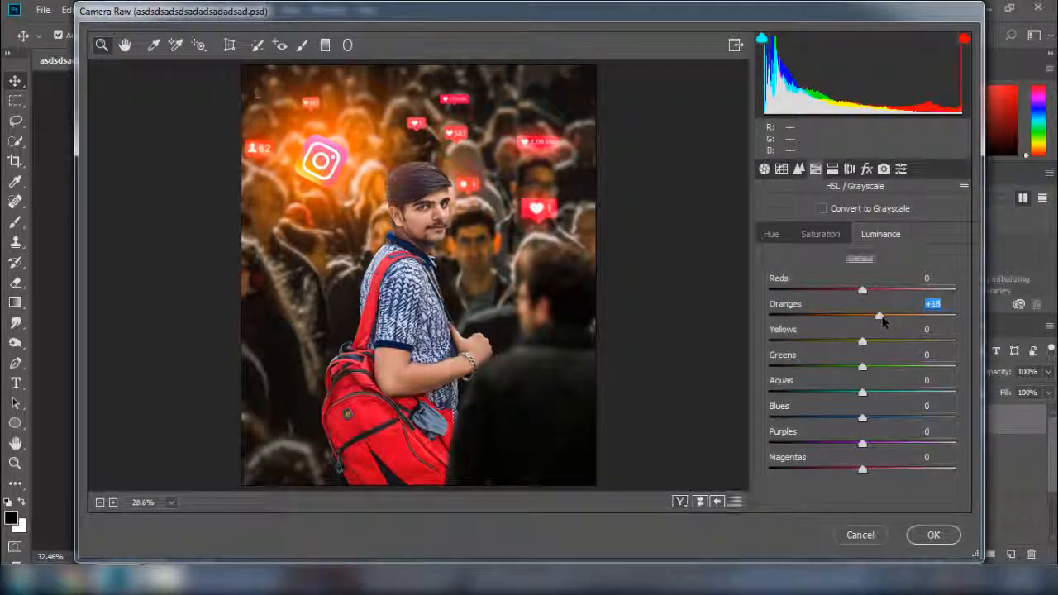
Step: Set HSL saturation to Reds +26, Yellows +43, Greens +56, Aquas +52, Blues +48, Purples +45 and Magentas about +43
{"action": "left_click", "coordinate": [820, 234]}
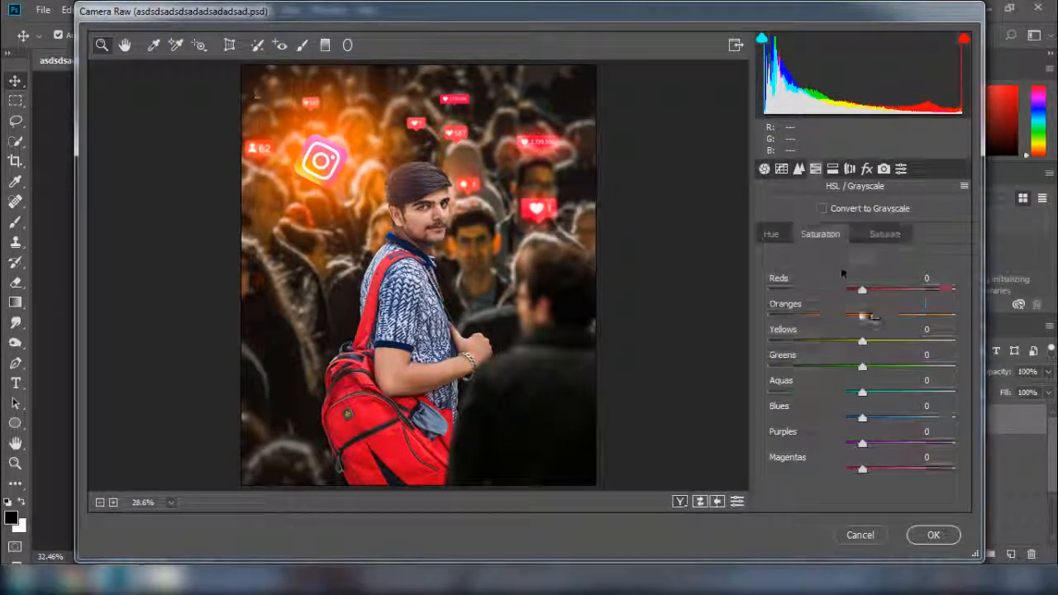
{"action": "left_click_drag", "start_coordinate": [862, 291], "coordinate": [896, 299]}
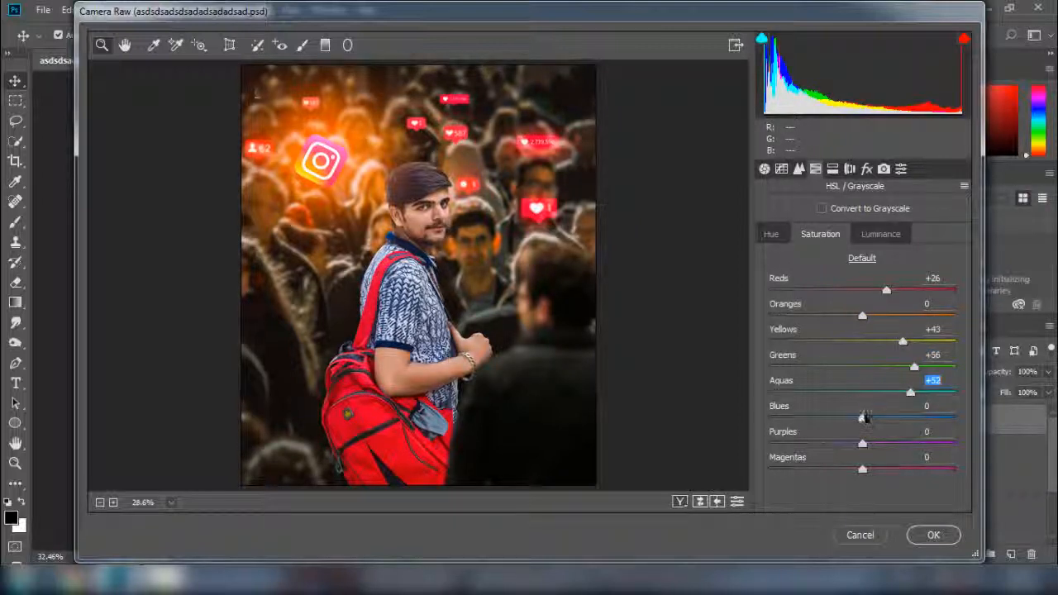
{"action": "left_click_drag", "start_coordinate": [864, 417], "coordinate": [909, 434]}
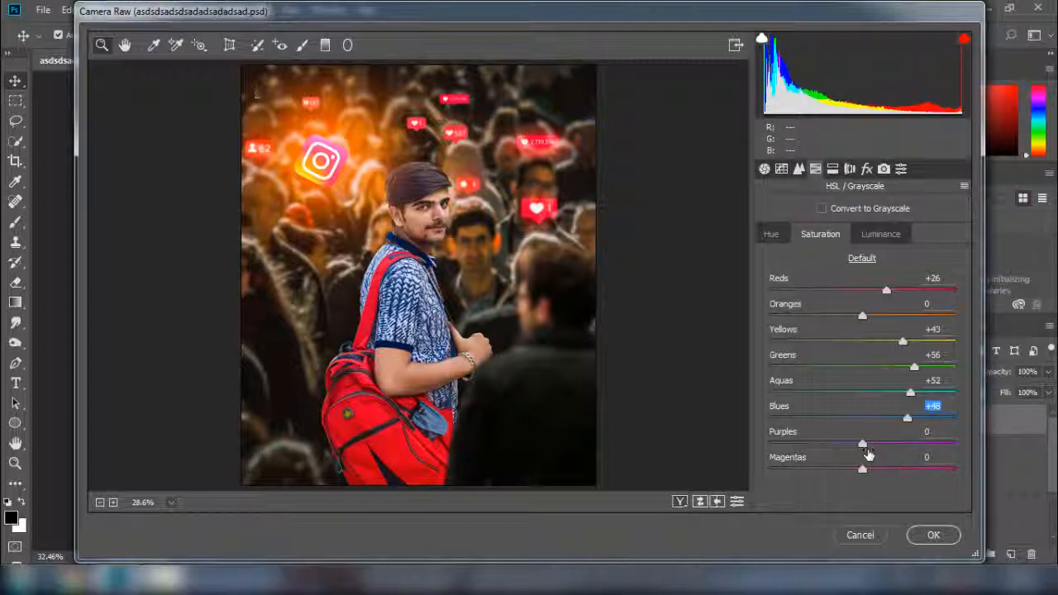
{"action": "left_click_drag", "start_coordinate": [877, 472], "coordinate": [901, 471]}
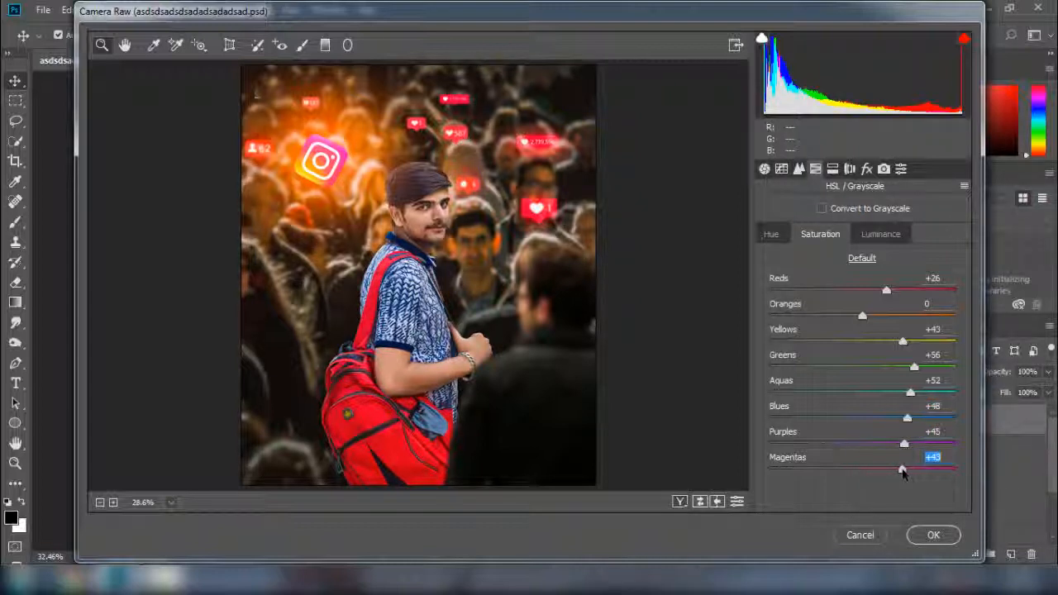
Step: Add a post-crop vignette with an amount of about -18 and apply the Camera Raw filter
{"action": "left_click", "coordinate": [867, 169]}
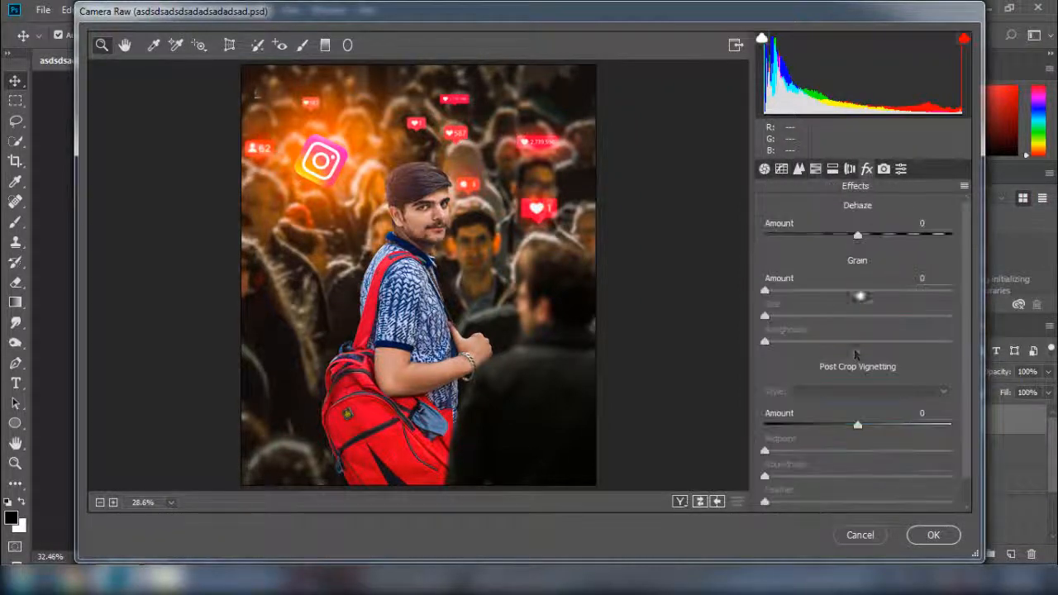
{"action": "left_click_drag", "start_coordinate": [858, 425], "coordinate": [842, 427]}
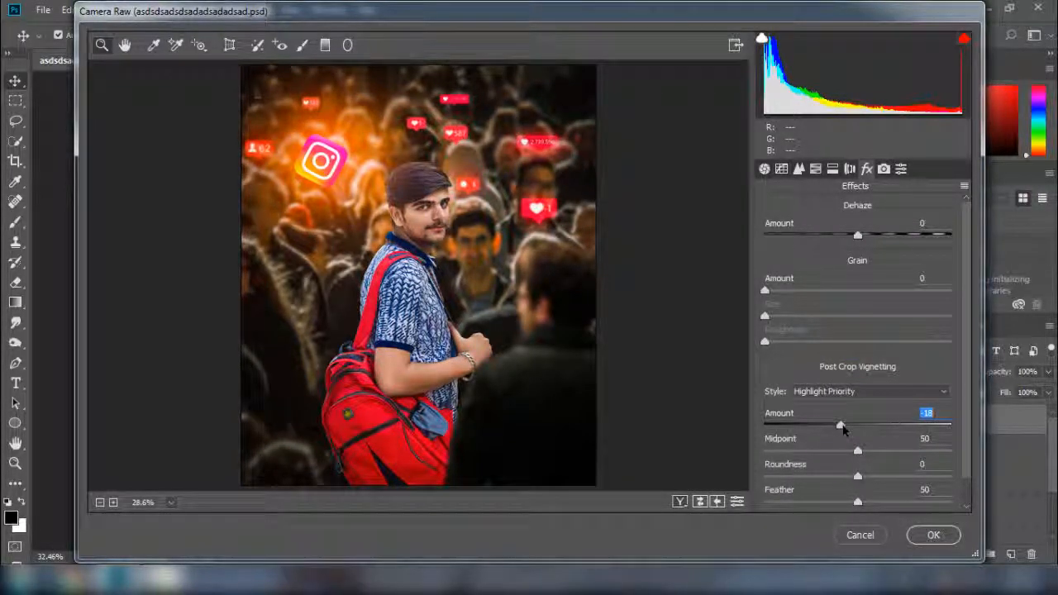
{"action": "left_click", "coordinate": [948, 531]}
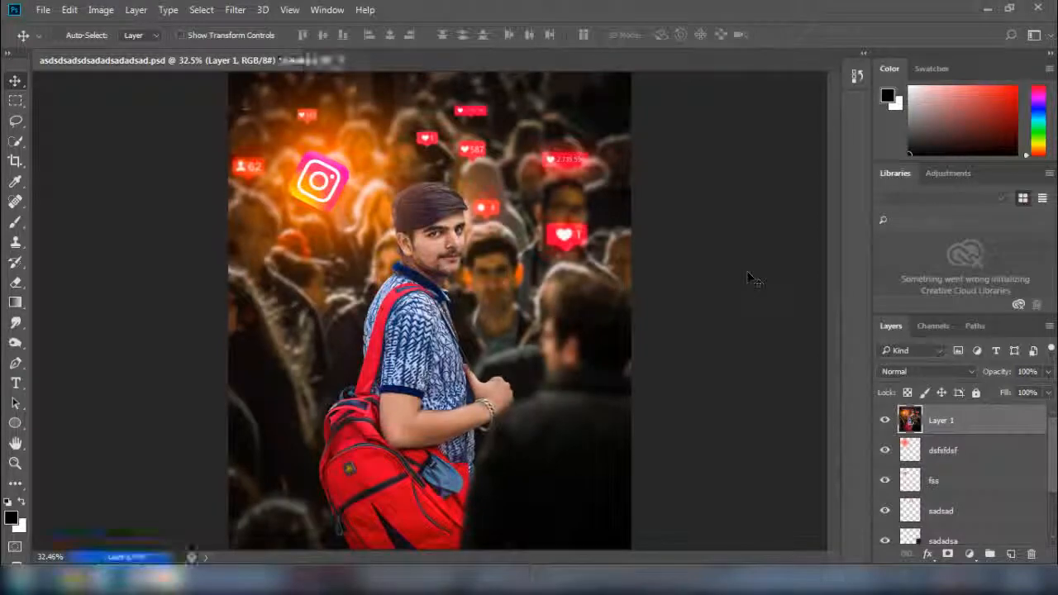
Step: Examine the graded result up close on the man's face and shirt, and return to the whole image
{"action": "key", "text": "ctrl+plus"}
{"action": "key", "text": "ctrl+plus"}
{"action": "key", "text": "ctrl+plus"}
{"action": "key", "text": "ctrl+plus"}
{"action": "key", "text": "ctrl+plus"}
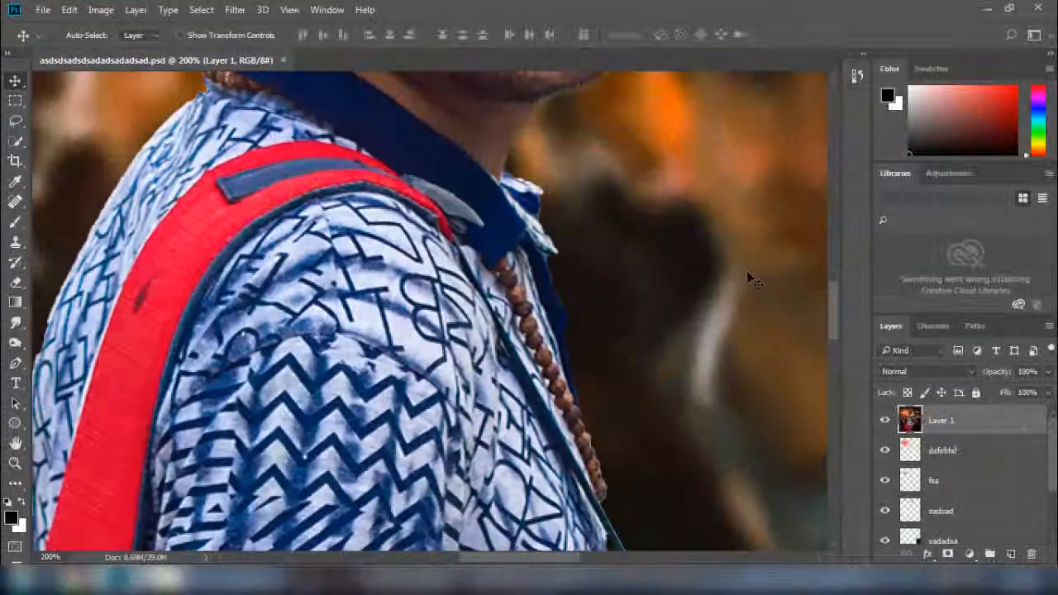
{"action": "left_click_drag", "start_coordinate": [527, 163], "coordinate": [522, 469]}
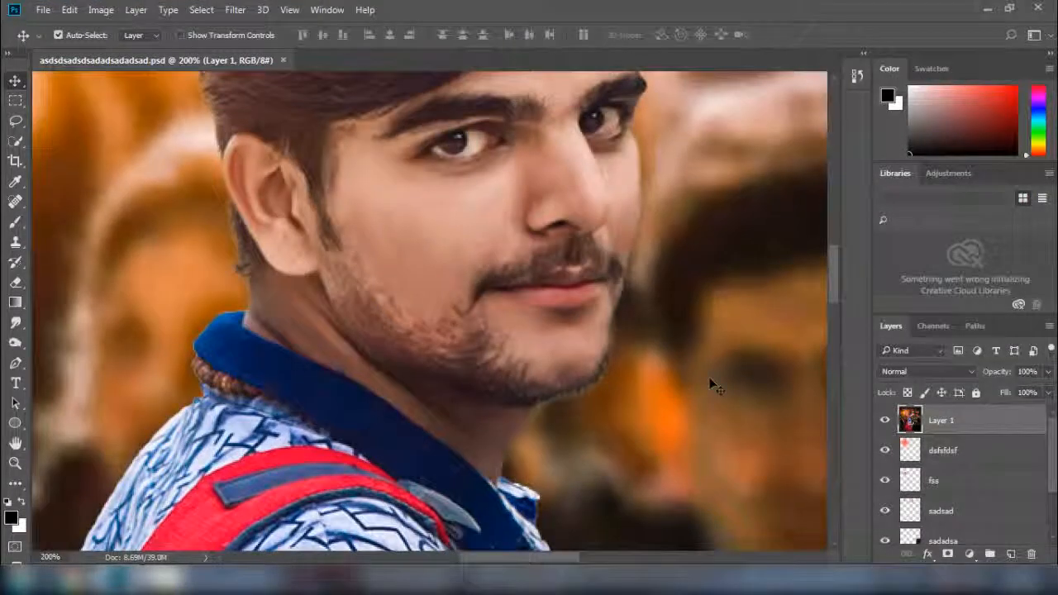
{"action": "key", "text": "ctrl+0"}
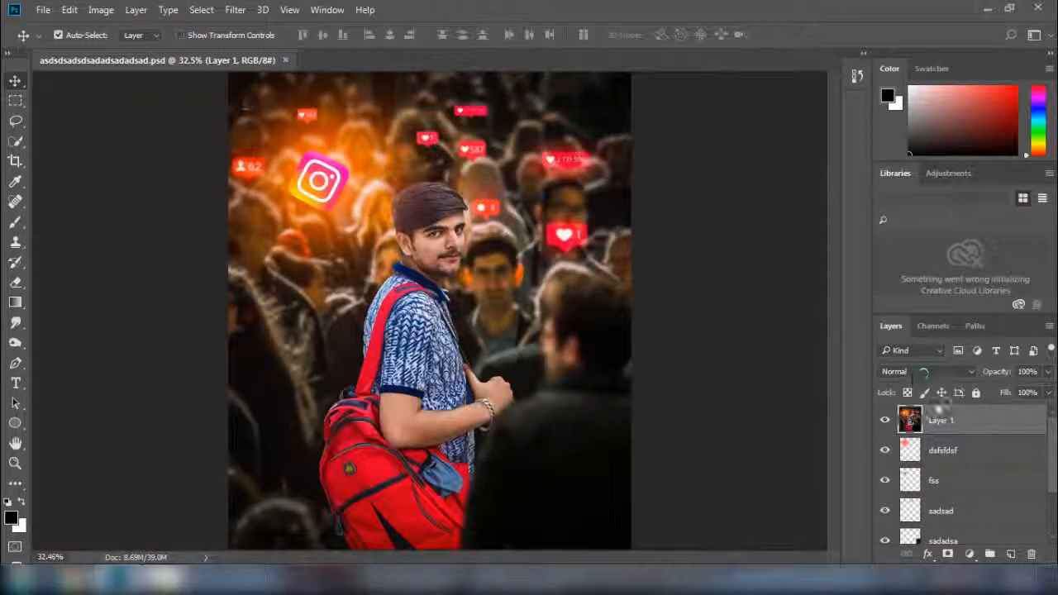
Step: Place the orange glow image dsfsfdsf as a linked layer above Layer 1
{"action": "left_click", "coordinate": [43, 10]}
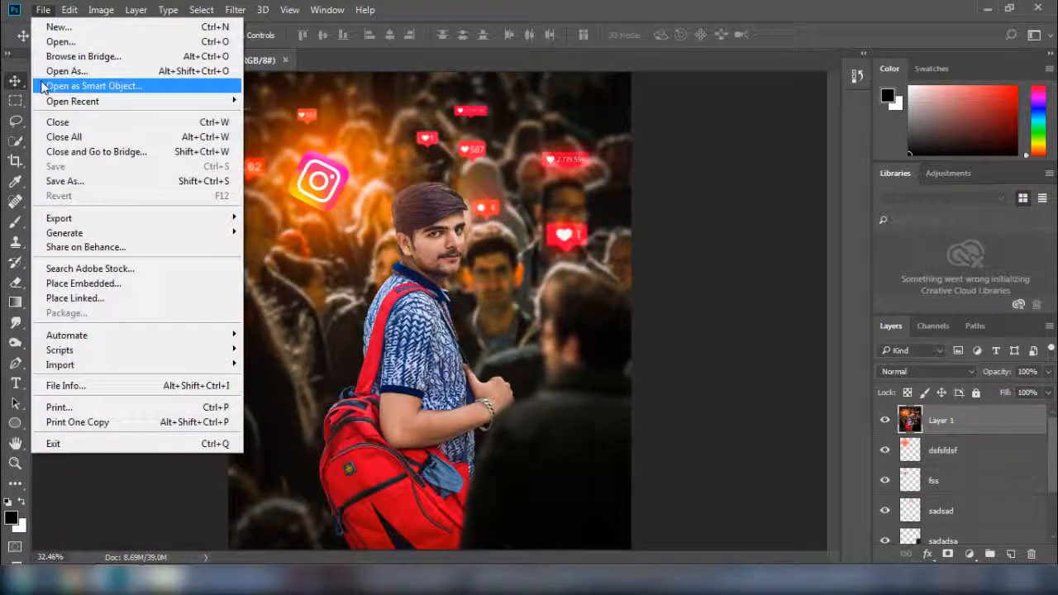
{"action": "left_click", "coordinate": [101, 297]}
{"action": "left_click", "coordinate": [451, 124]}
{"action": "left_click", "coordinate": [417, 348]}
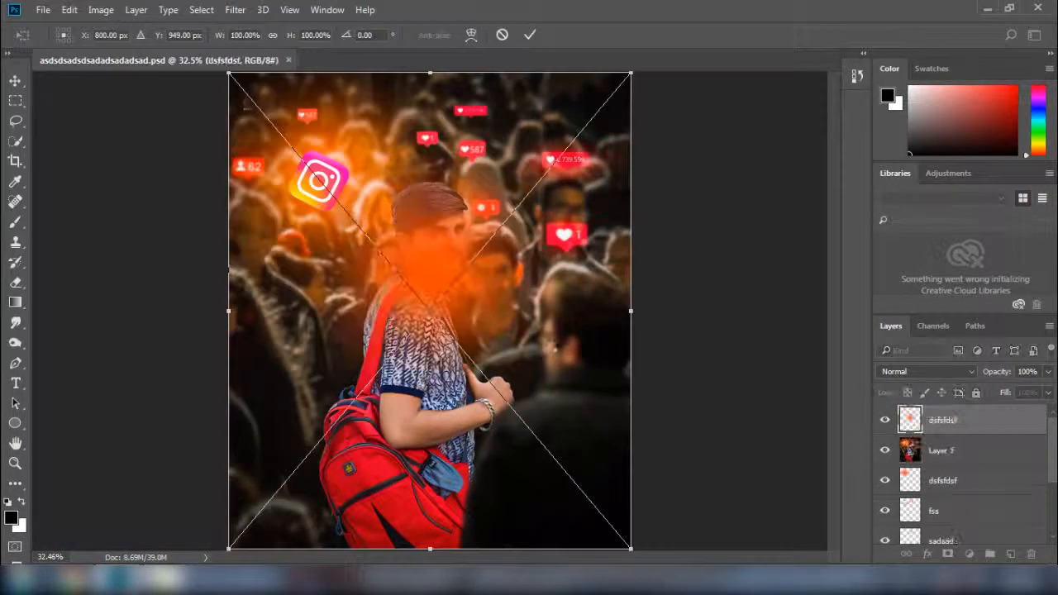
Step: Enlarge the placed orange glow beyond the canvas edges, reposition it slightly and commit the transform
{"action": "key", "text": "ctrl+minus"}
{"action": "key", "text": "ctrl+minus"}
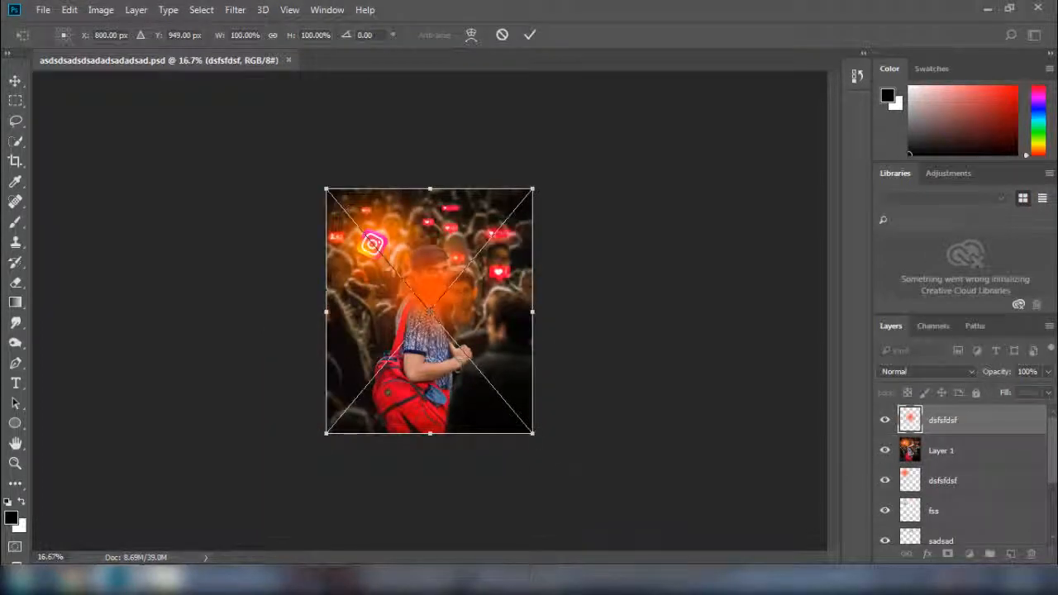
{"action": "left_click_drag", "start_coordinate": [532, 434], "coordinate": [642, 563]}
{"action": "mouse_move", "coordinate": [479, 251]}
{"action": "left_mouse_down"}
{"action": "mouse_move", "coordinate": [473, 301]}
{"action": "mouse_move", "coordinate": [477, 272]}
{"action": "left_mouse_up"}
{"action": "key", "text": "Return"}
{"action": "key", "text": "ctrl+0"}
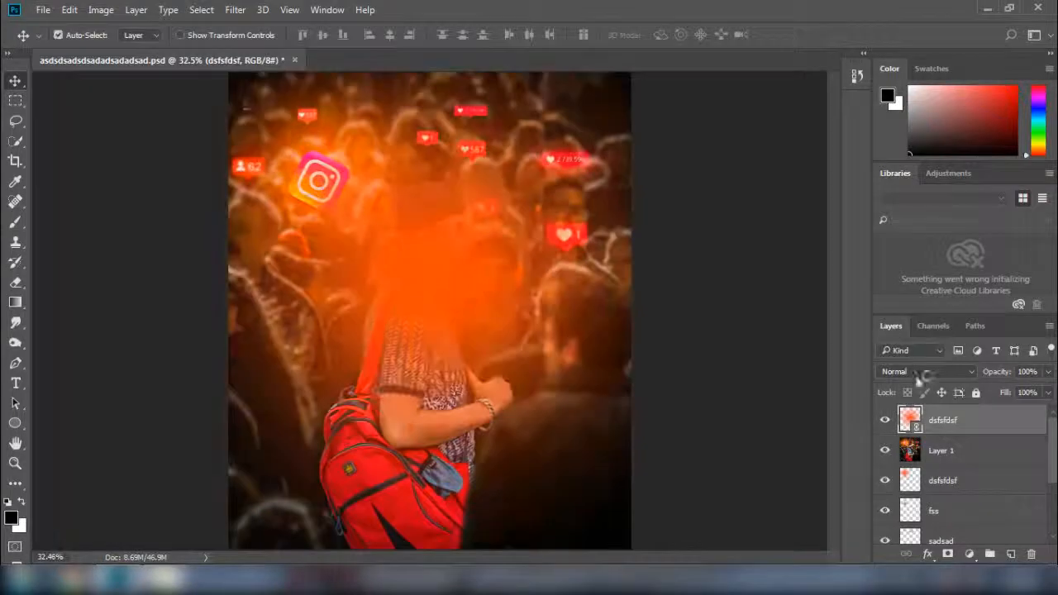
Step: Rasterize the new glow layer and set its blend mode to Screen
{"action": "right_click", "coordinate": [959, 421]}
{"action": "left_click", "coordinate": [703, 372]}
{"action": "left_click", "coordinate": [927, 372]}
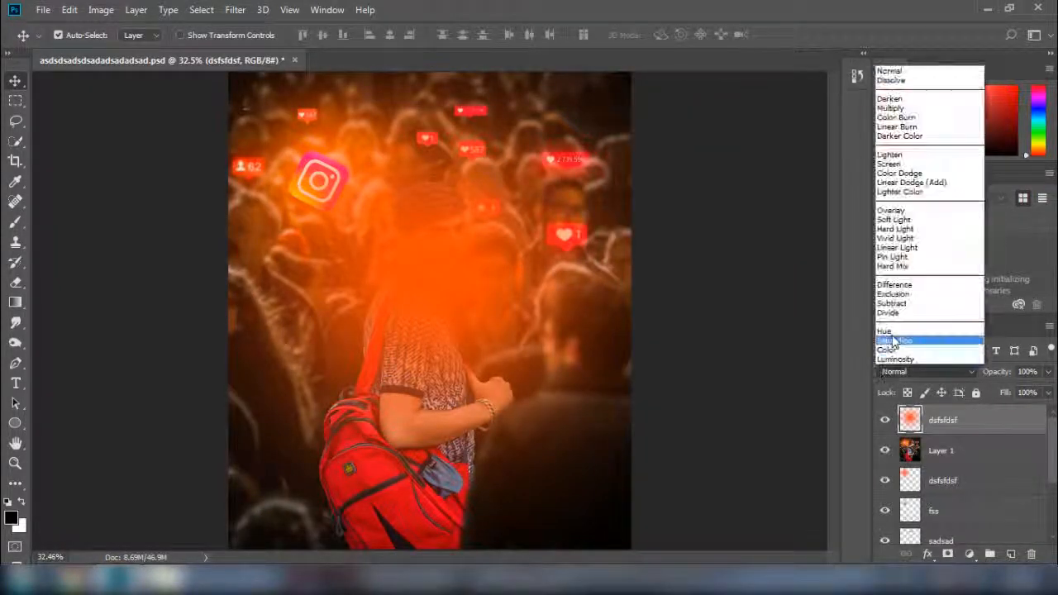
{"action": "left_click", "coordinate": [892, 165]}
Step: Move the glow down over the red backpack and reduce the layer's opacity to 60%
{"action": "left_click_drag", "start_coordinate": [438, 248], "coordinate": [388, 339]}
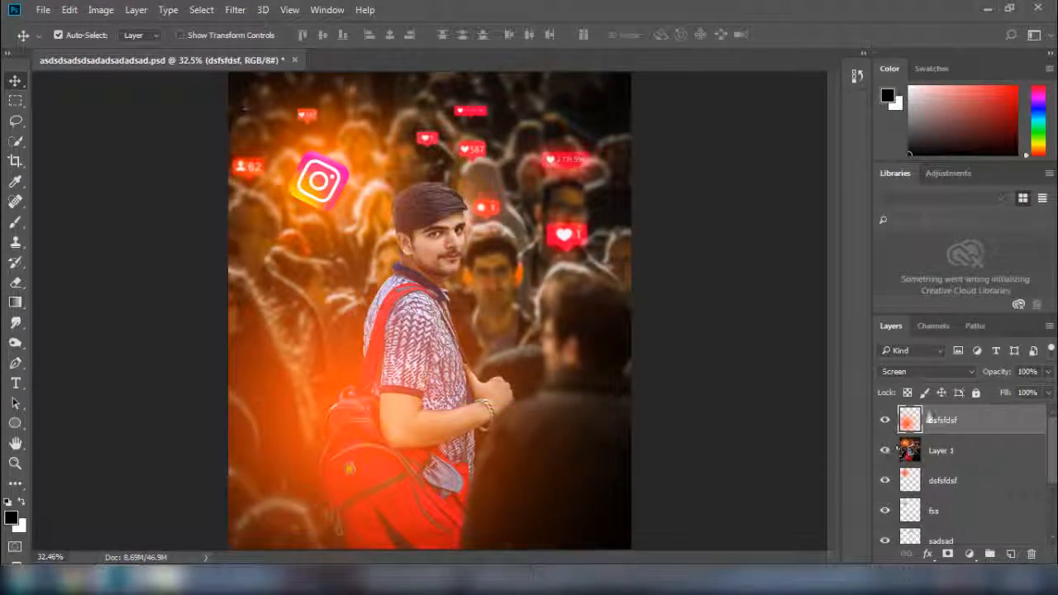
{"action": "left_click_drag", "start_coordinate": [999, 371], "coordinate": [1007, 376]}
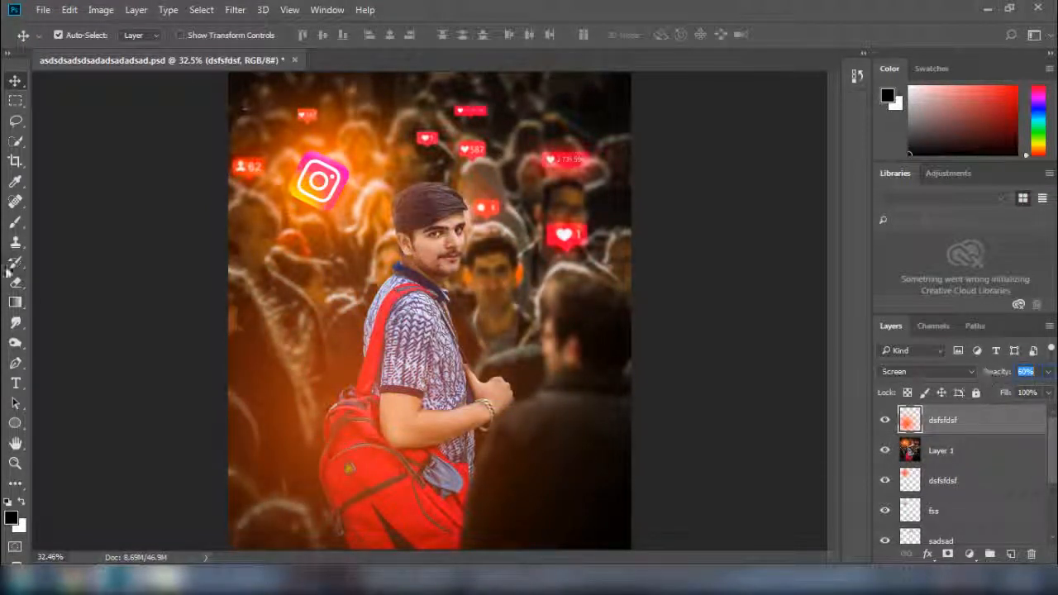
Step: Erase the glow over the man with a Soft Round eraser at size 500 and 43% opacity, and save the document
{"action": "left_click_drag", "start_coordinate": [15, 282], "coordinate": [66, 281]}
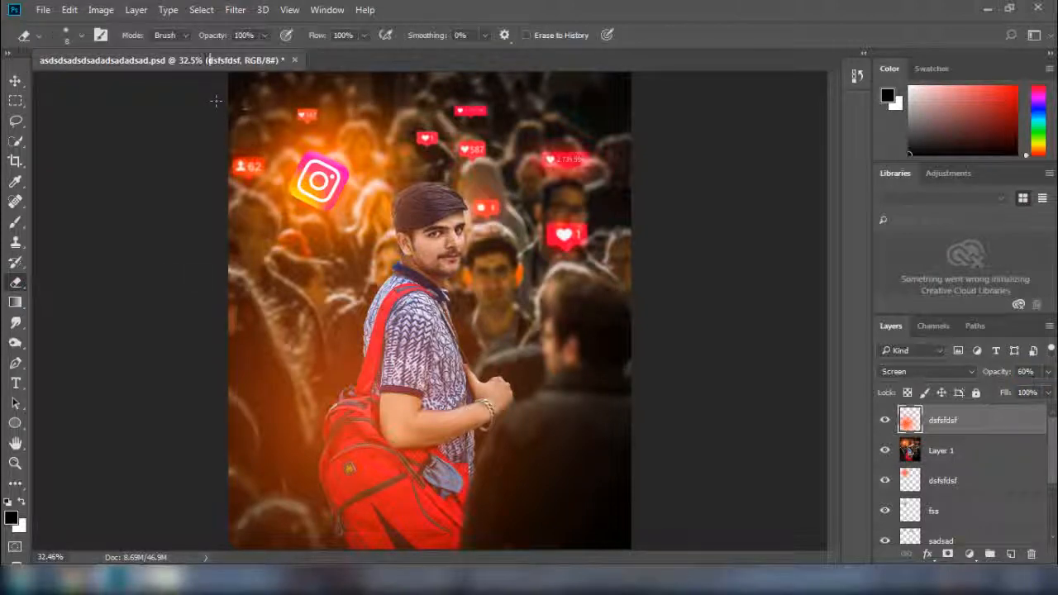
{"action": "left_click_drag", "start_coordinate": [223, 38], "coordinate": [211, 39]}
{"action": "left_click", "coordinate": [81, 34]}
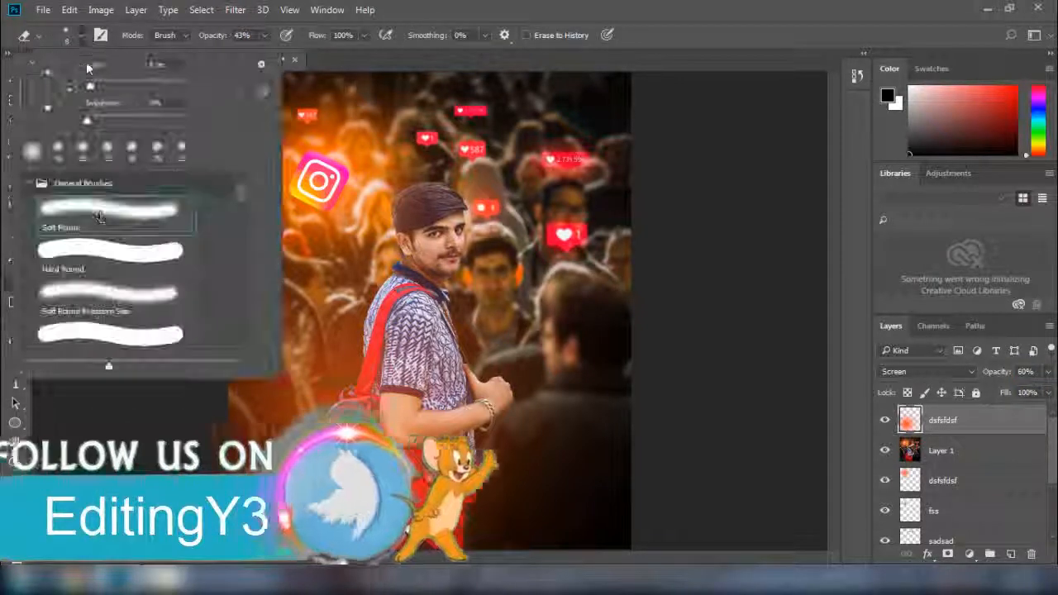
{"action": "double_click", "coordinate": [106, 227]}
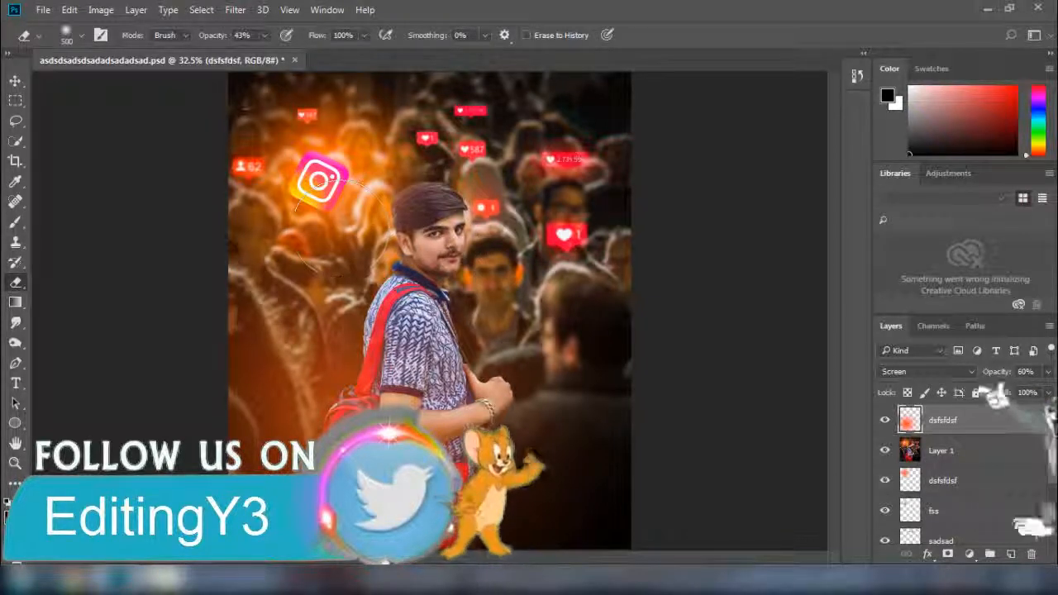
{"action": "key", "text": "bracketright"}
{"action": "key", "text": "bracketright"}
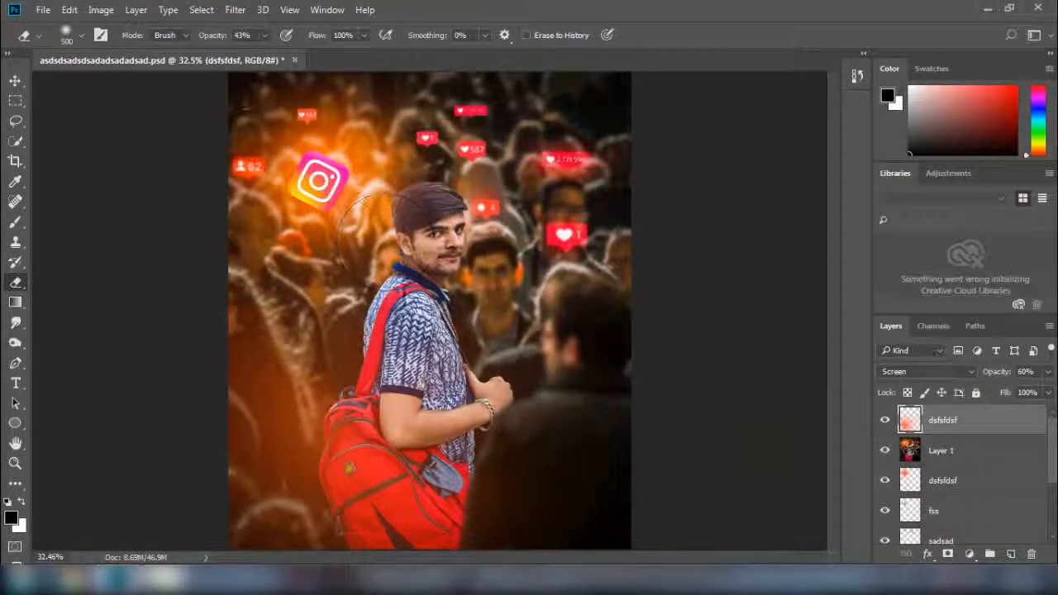
{"action": "key", "text": "ctrl+s"}
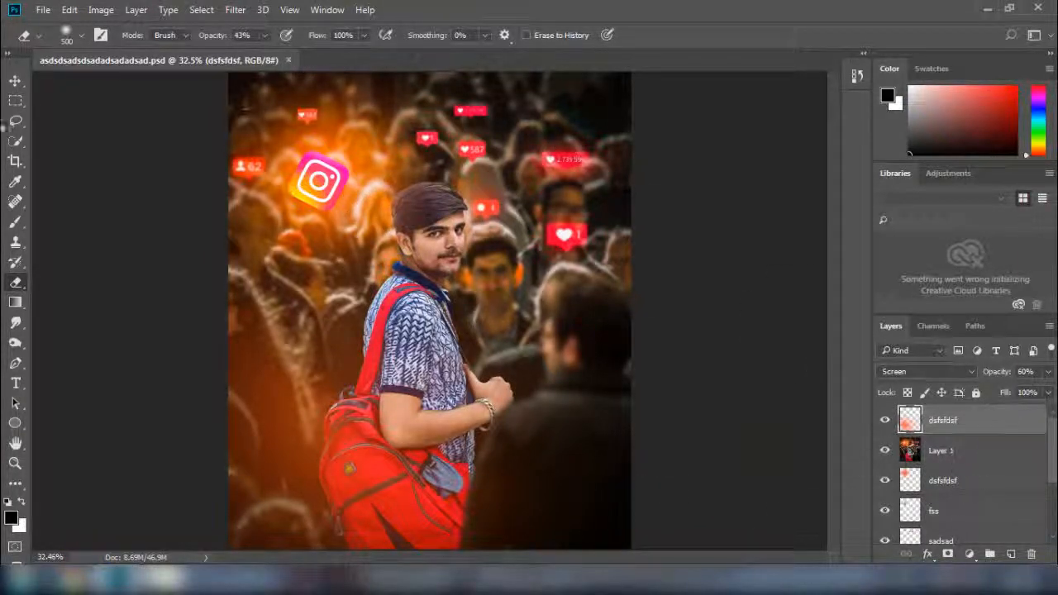
Step: Place the LOGO file from the D: drive as a linked layer above the glow
{"action": "left_click", "coordinate": [43, 10]}
{"action": "left_click", "coordinate": [96, 298]}
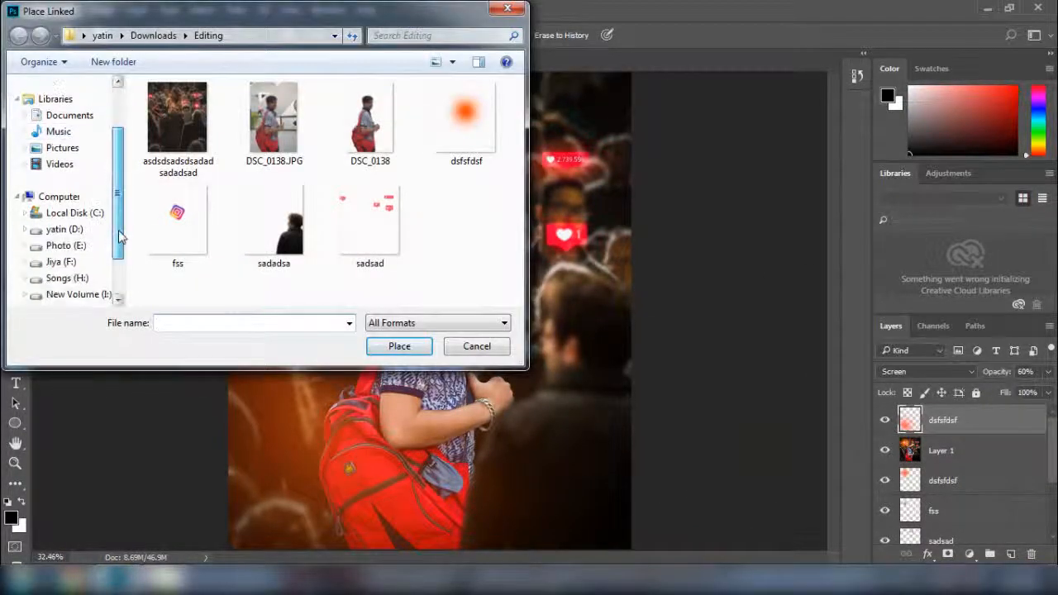
{"action": "left_click", "coordinate": [64, 229]}
{"action": "left_click", "coordinate": [463, 124]}
{"action": "left_click", "coordinate": [399, 346]}
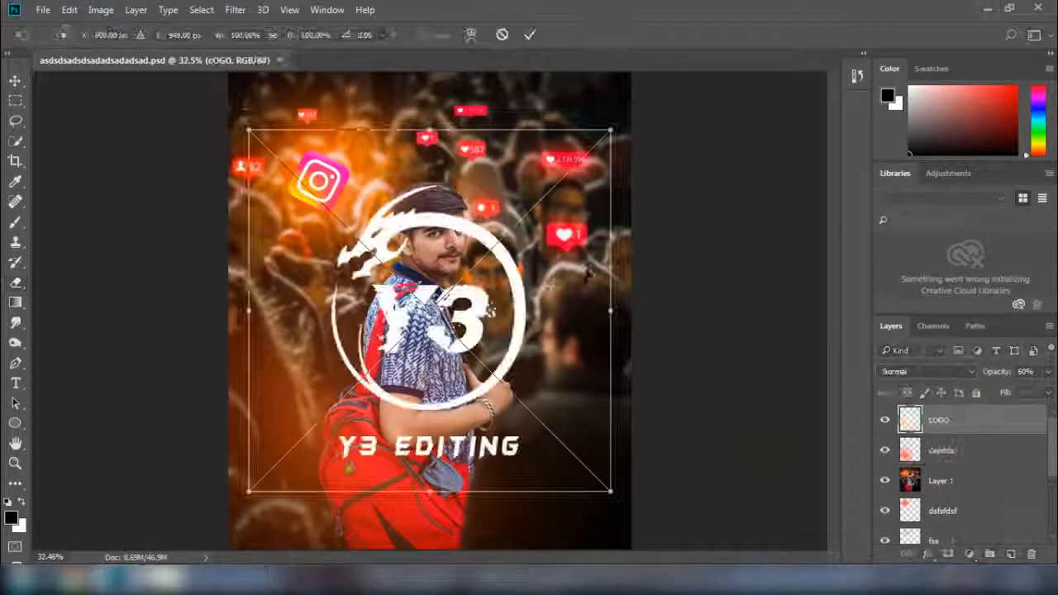
Step: Shrink the white Y3 Editing logo to a small watermark and move it into the image's upper-right corner
{"action": "mouse_move", "coordinate": [253, 132]}
{"action": "left_mouse_down"}
{"action": "mouse_move", "coordinate": [410, 291]}
{"action": "mouse_move", "coordinate": [601, 97]}
{"action": "left_mouse_up"}
{"action": "key", "text": "Return"}
{"action": "left_click", "coordinate": [15, 81]}
{"action": "key", "text": "ctrl+z"}
{"action": "left_click", "coordinate": [938, 421]}
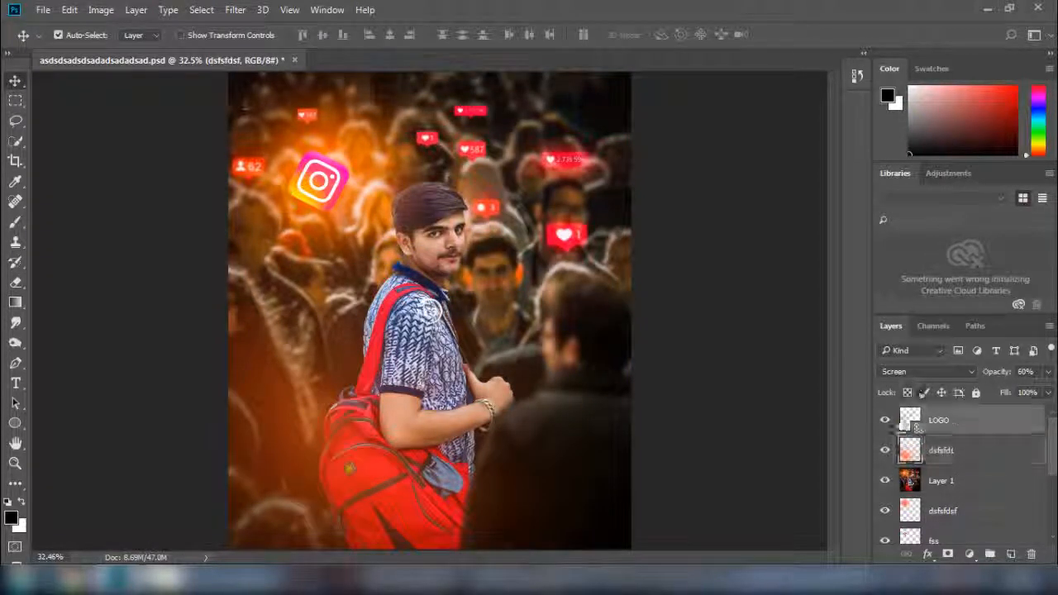
{"action": "left_click_drag", "start_coordinate": [441, 307], "coordinate": [615, 99]}
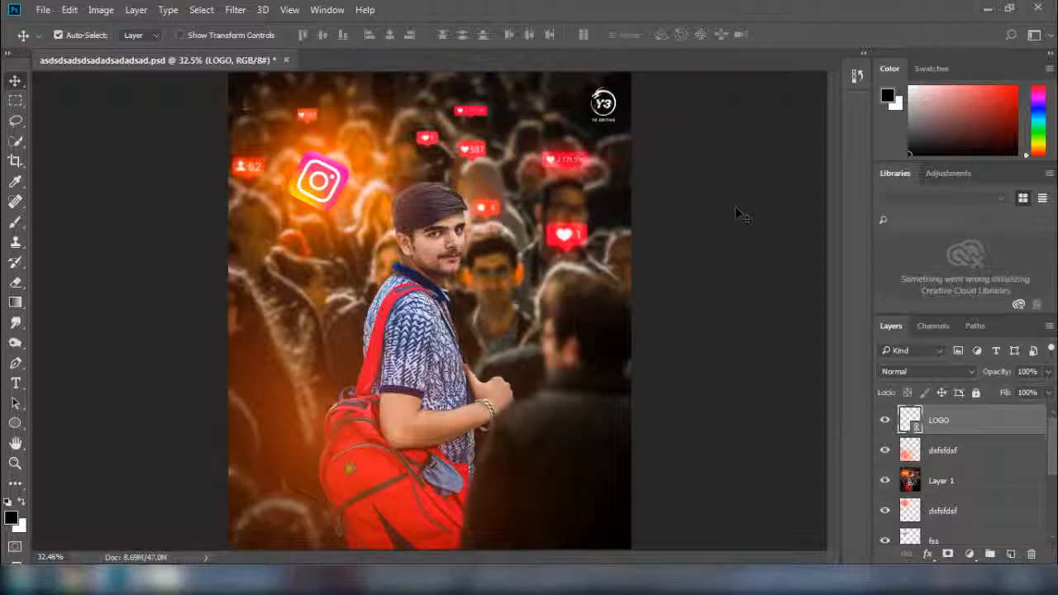